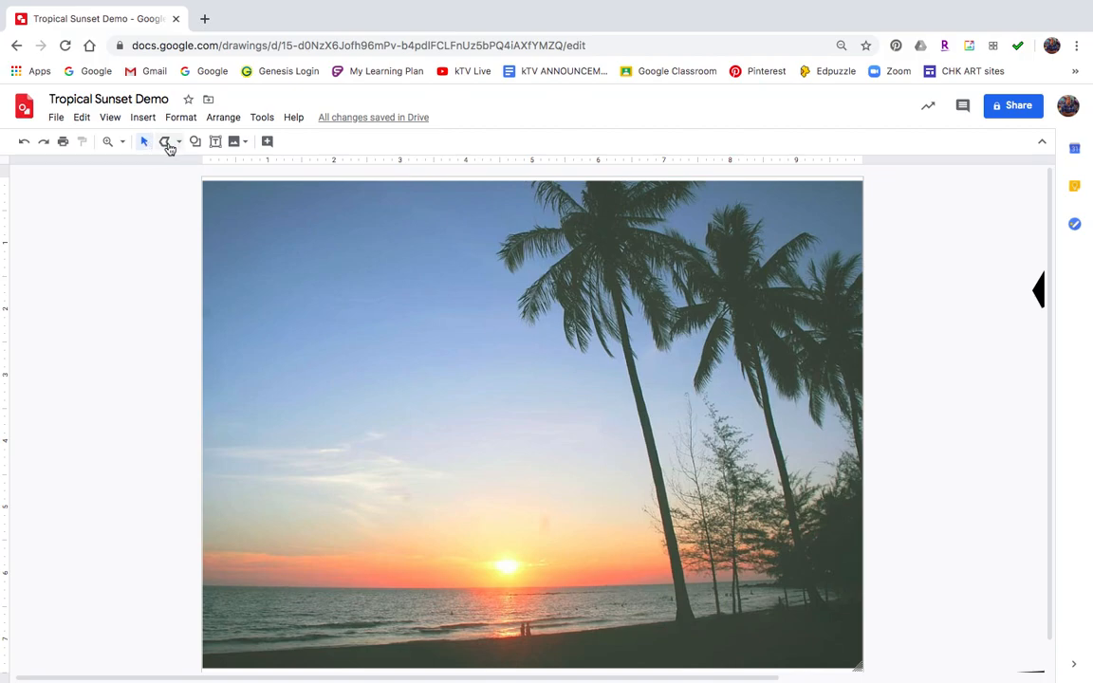
Draw a closed Polyline shape covering the whole sky, from the horizon up to the photo's upper edge
{"action": "left_click", "coordinate": [167, 144]}
{"action": "left_click", "coordinate": [180, 143]}
{"action": "left_click", "coordinate": [173, 166]}
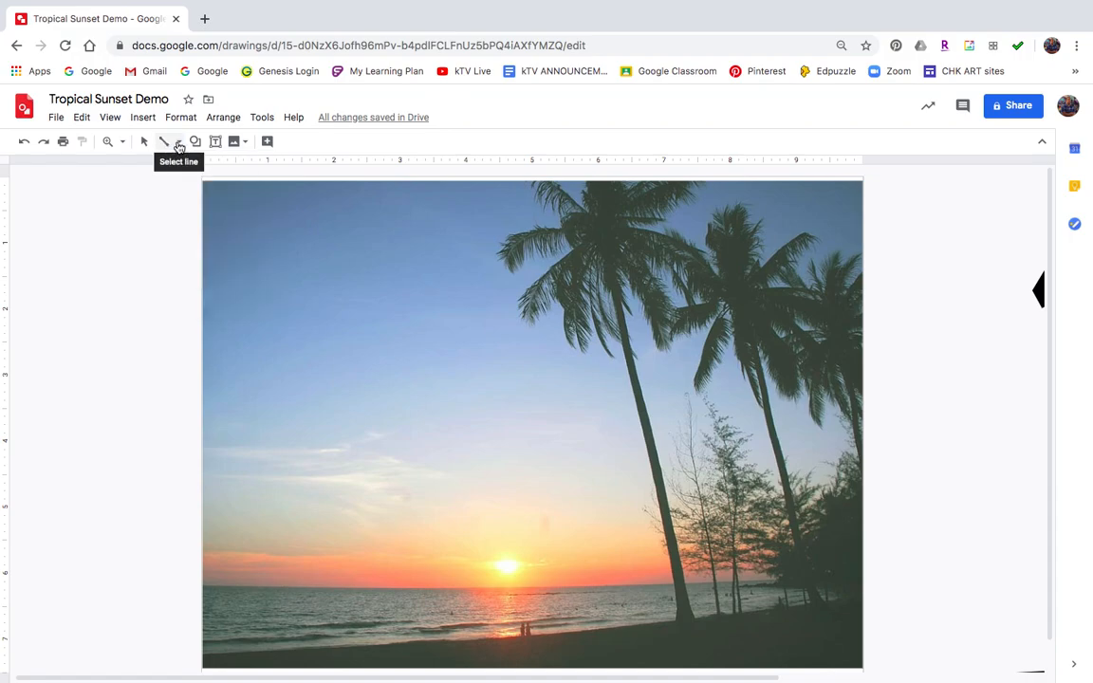
{"action": "left_click", "coordinate": [178, 142]}
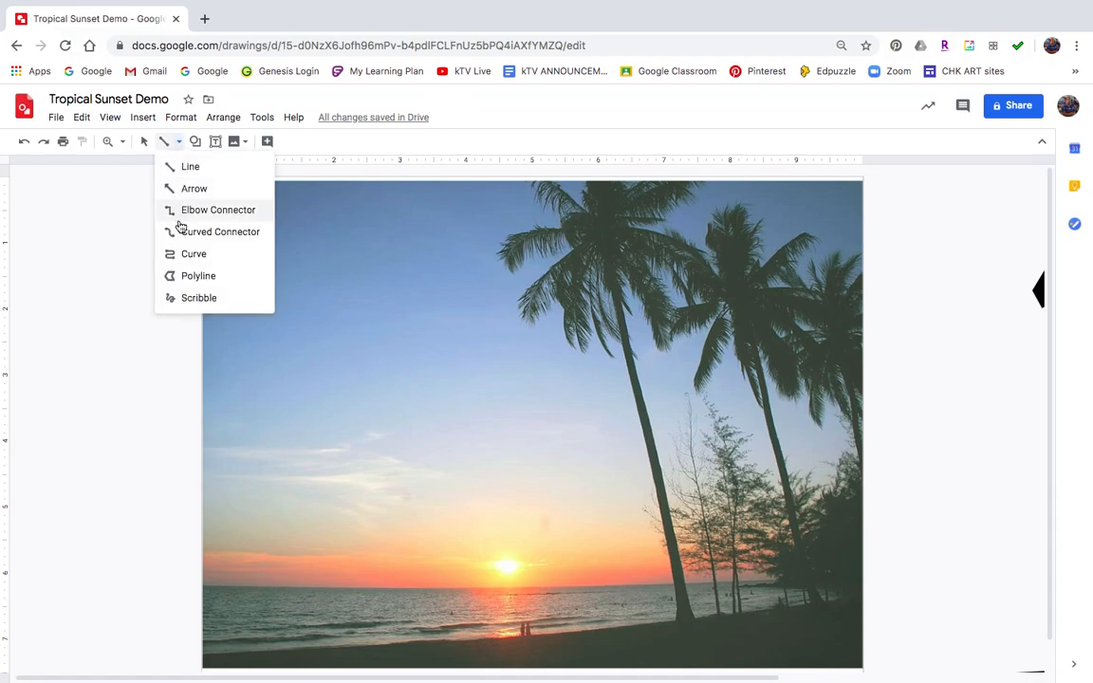
{"action": "left_click", "coordinate": [195, 276]}
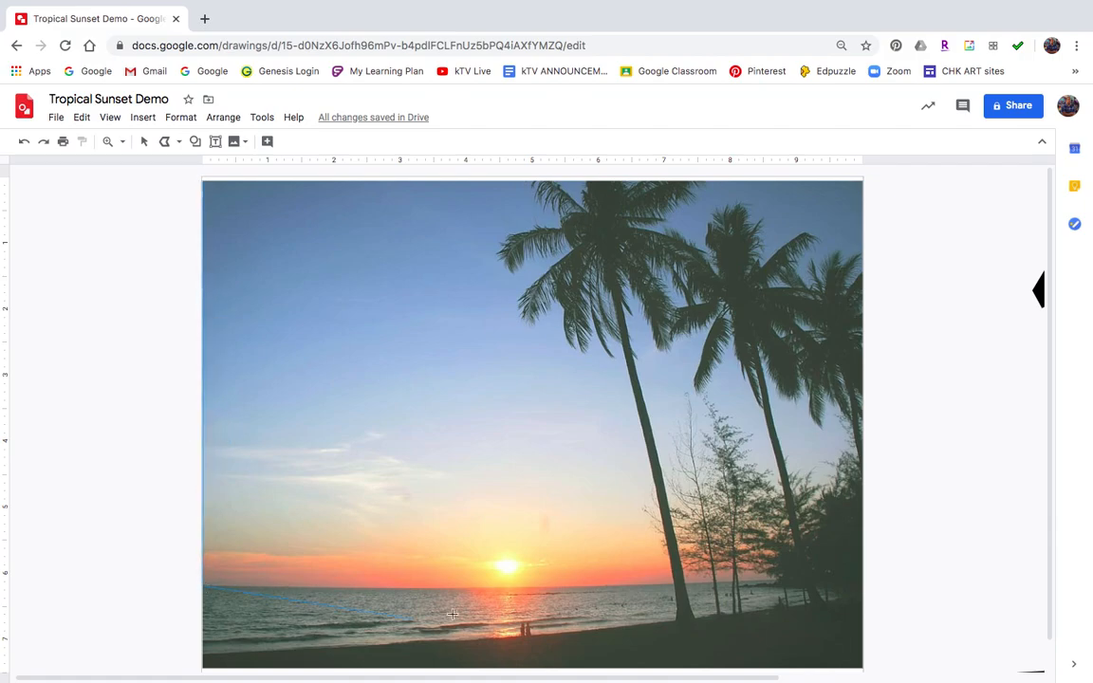
{"action": "left_click", "coordinate": [862, 584]}
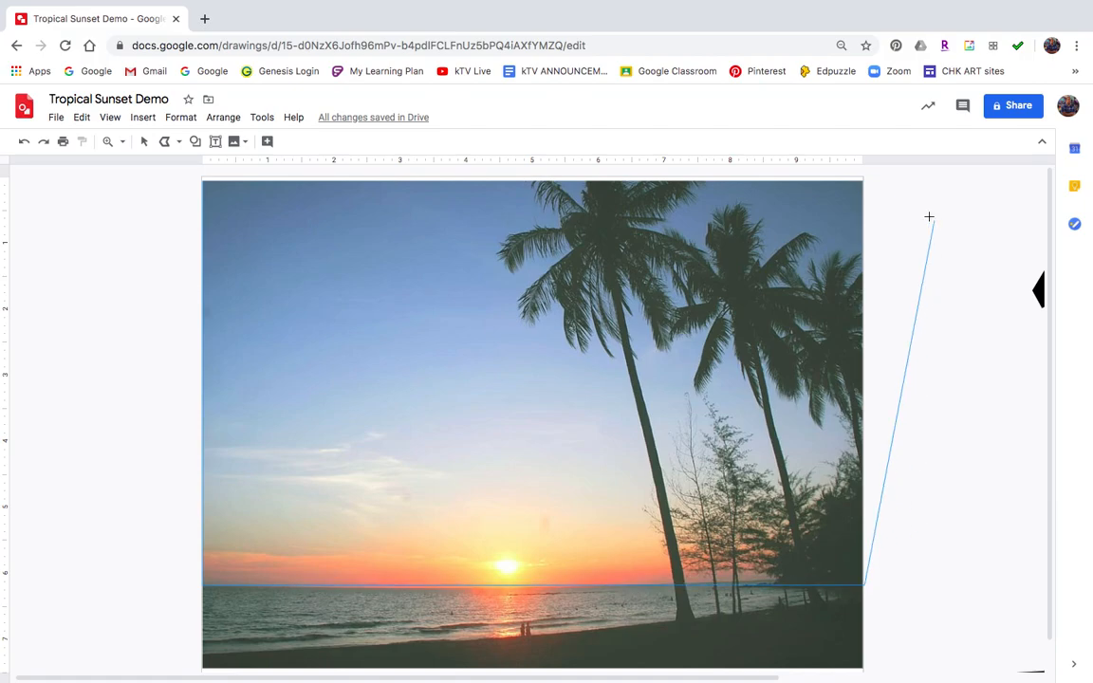
{"action": "left_click", "coordinate": [862, 178]}
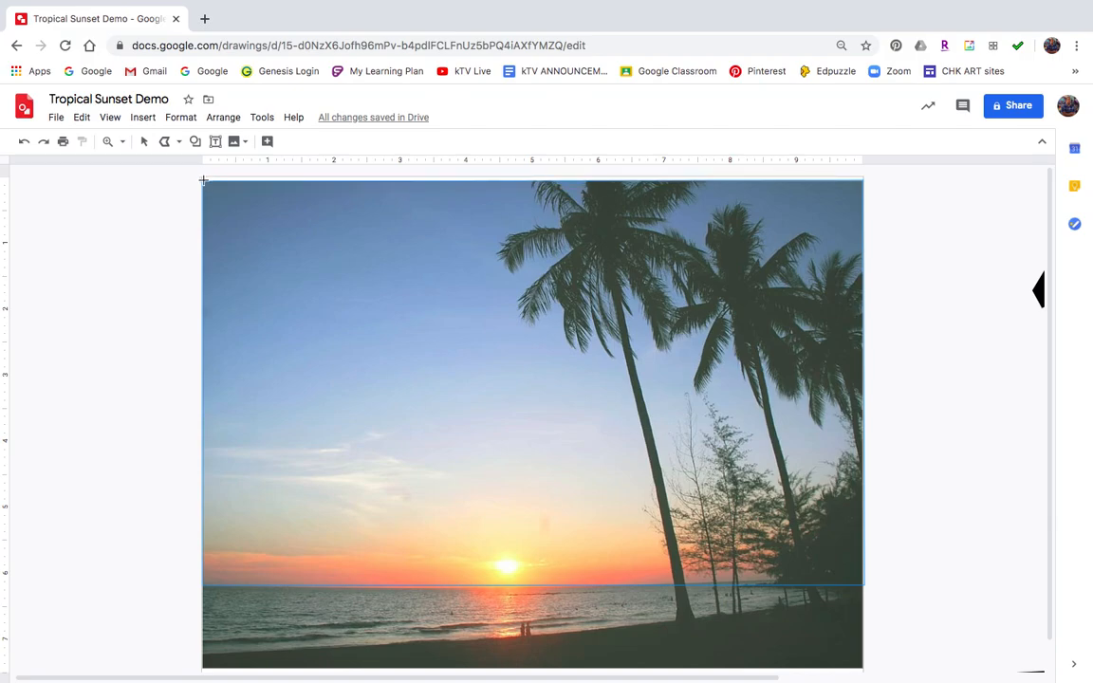
{"action": "left_click", "coordinate": [203, 180]}
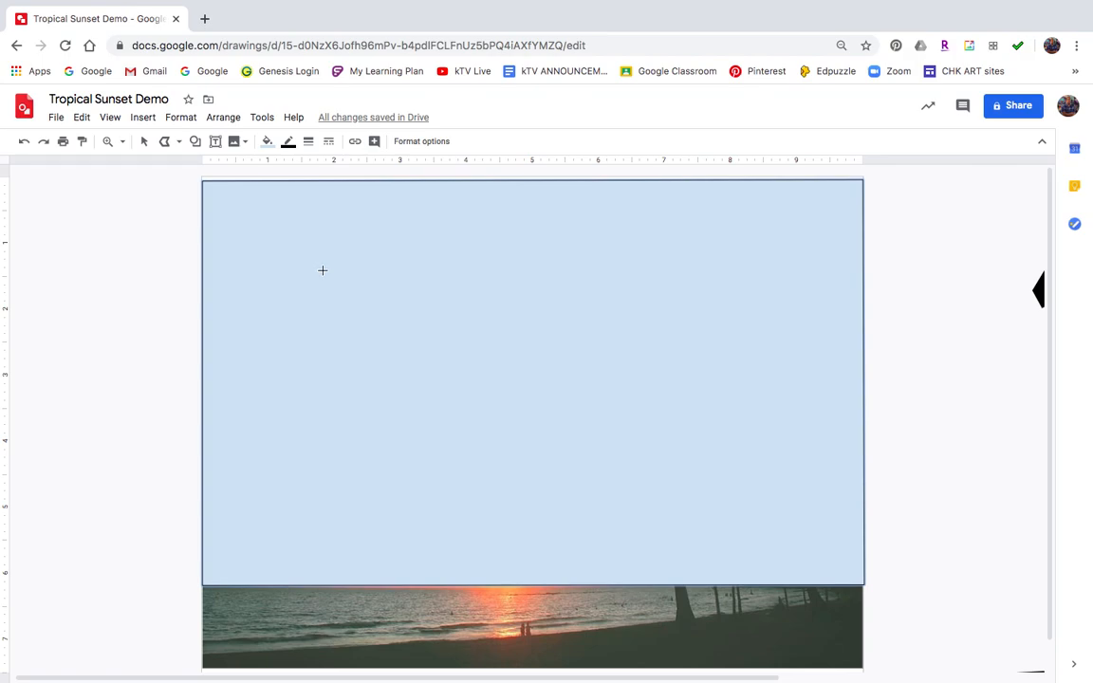
Fill the sky shape with solid cyan
{"action": "left_click", "coordinate": [268, 144]}
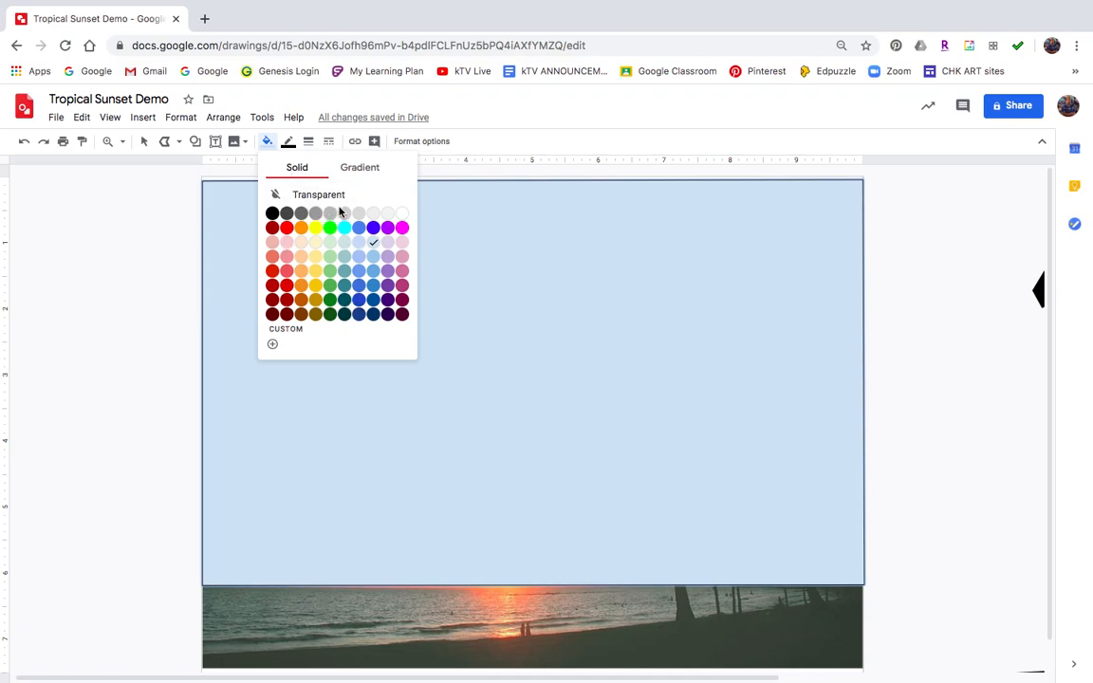
{"action": "left_click", "coordinate": [344, 228]}
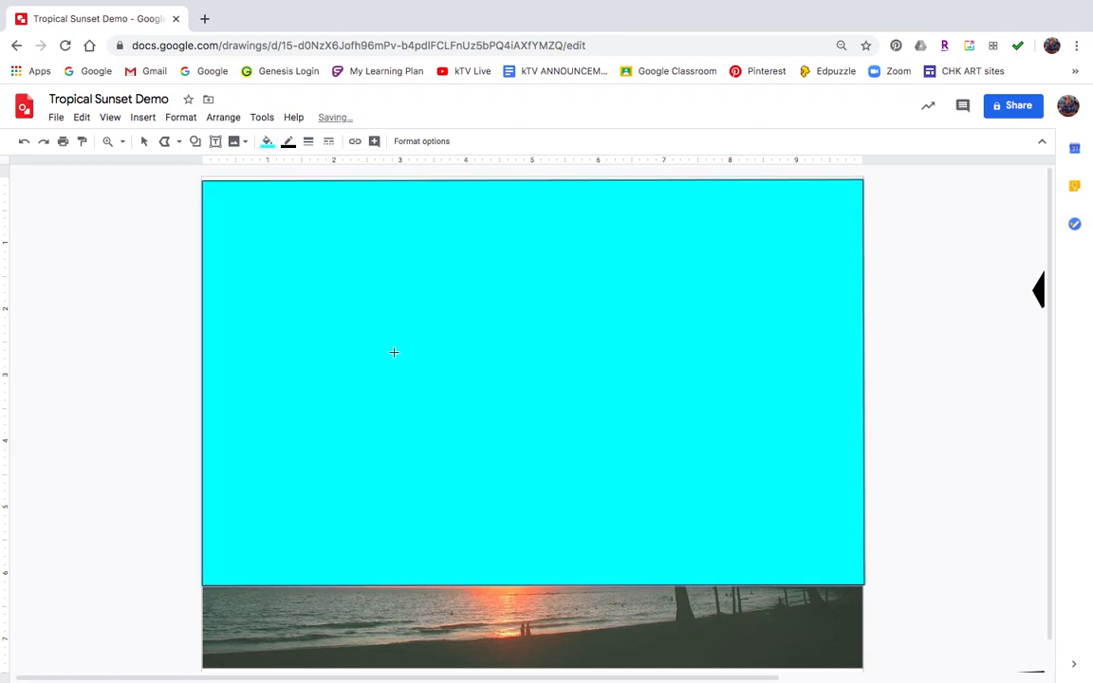
Start a custom gradient fill for the sky shape and keep its type as Linear
{"action": "left_click", "coordinate": [268, 141]}
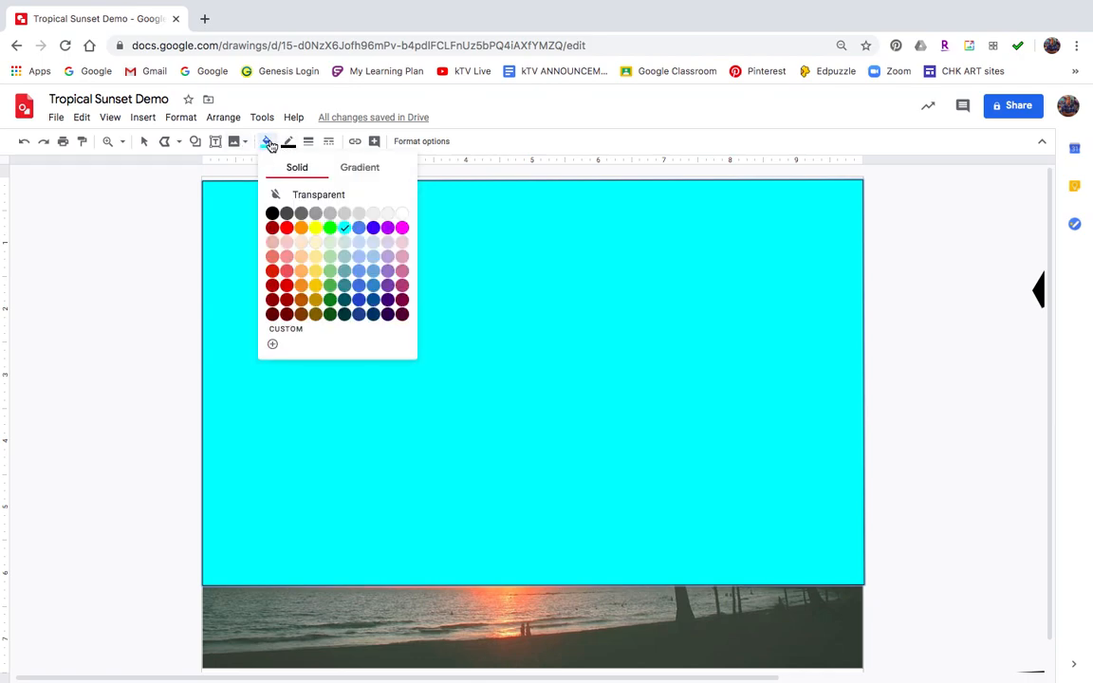
{"action": "left_click", "coordinate": [359, 169]}
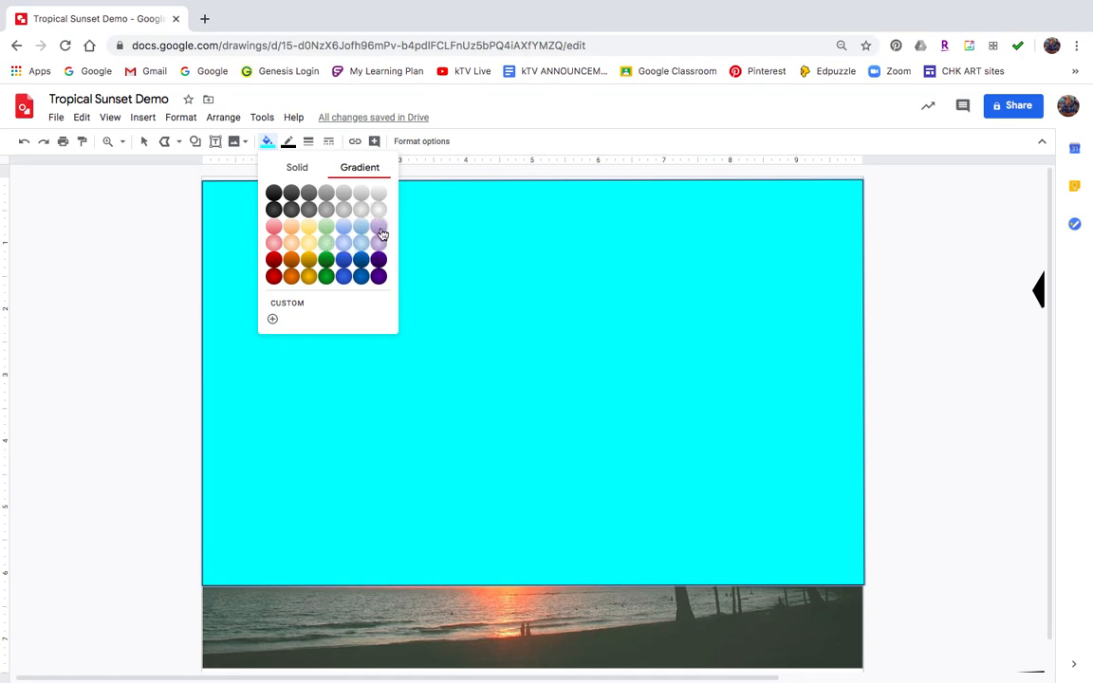
{"action": "left_click", "coordinate": [293, 308]}
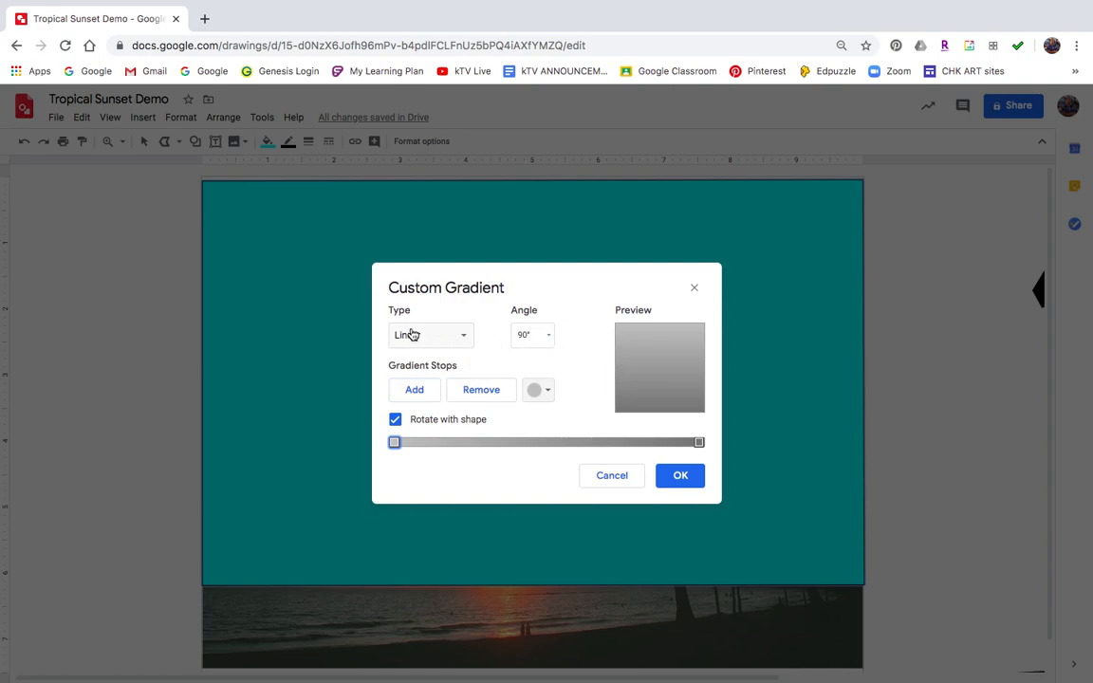
{"action": "left_click", "coordinate": [463, 337]}
{"action": "left_click", "coordinate": [437, 365]}
Try the gradient angles 180°, 0°, 270° and 225°, and return to 270°
{"action": "left_click", "coordinate": [550, 336]}
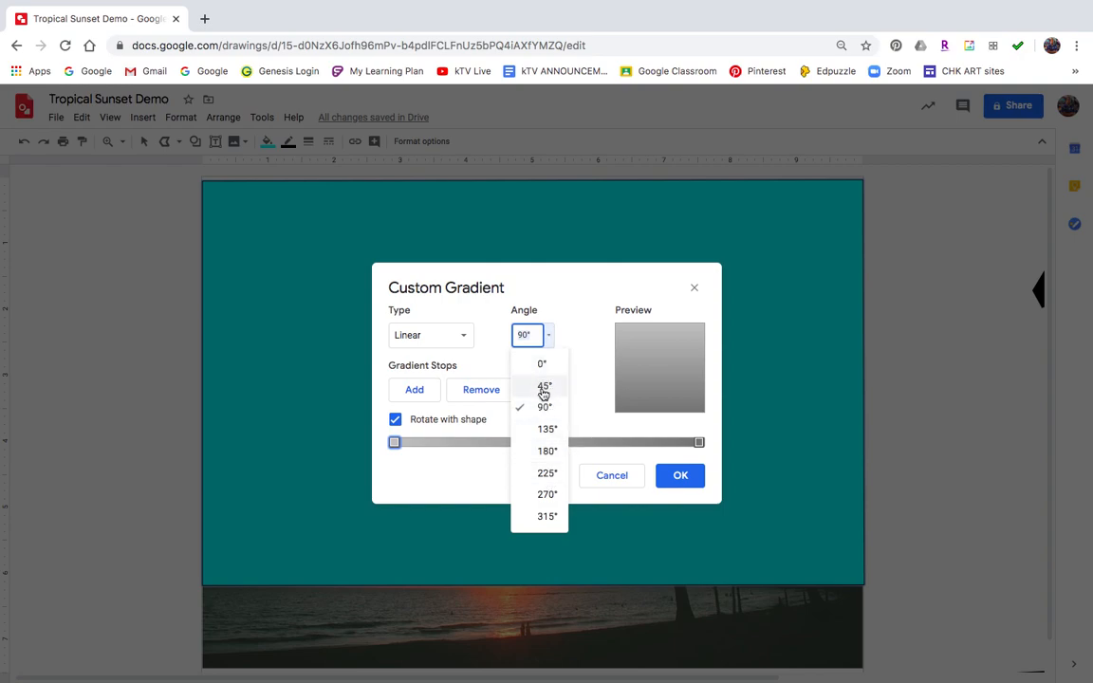
{"action": "left_click", "coordinate": [548, 452]}
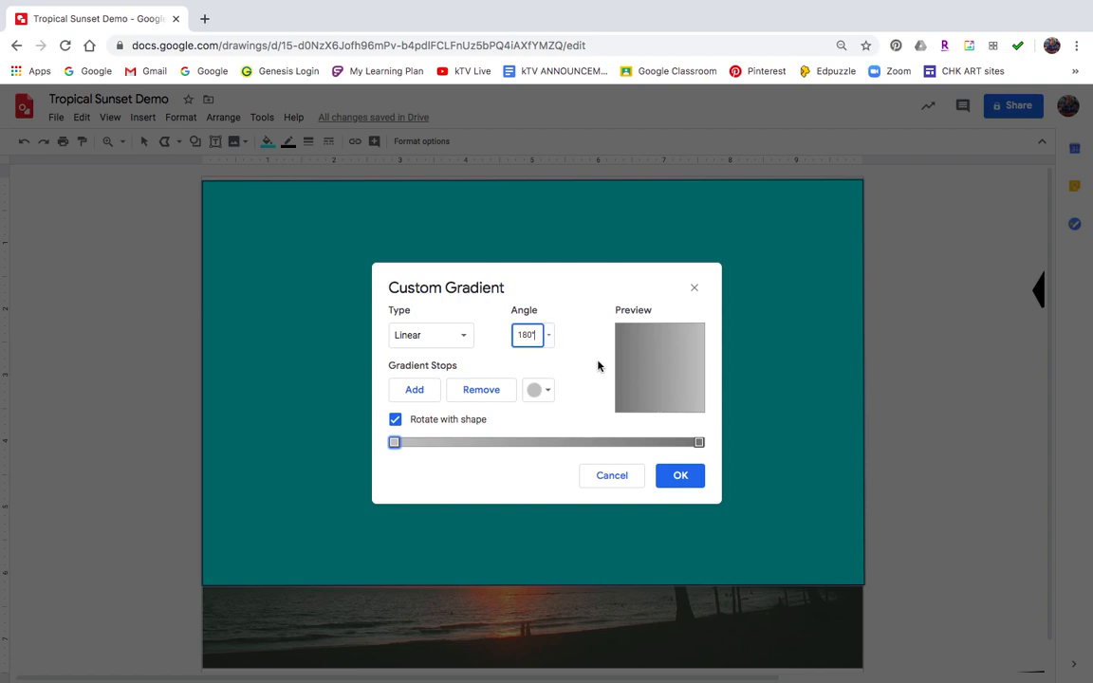
{"action": "left_click", "coordinate": [550, 338]}
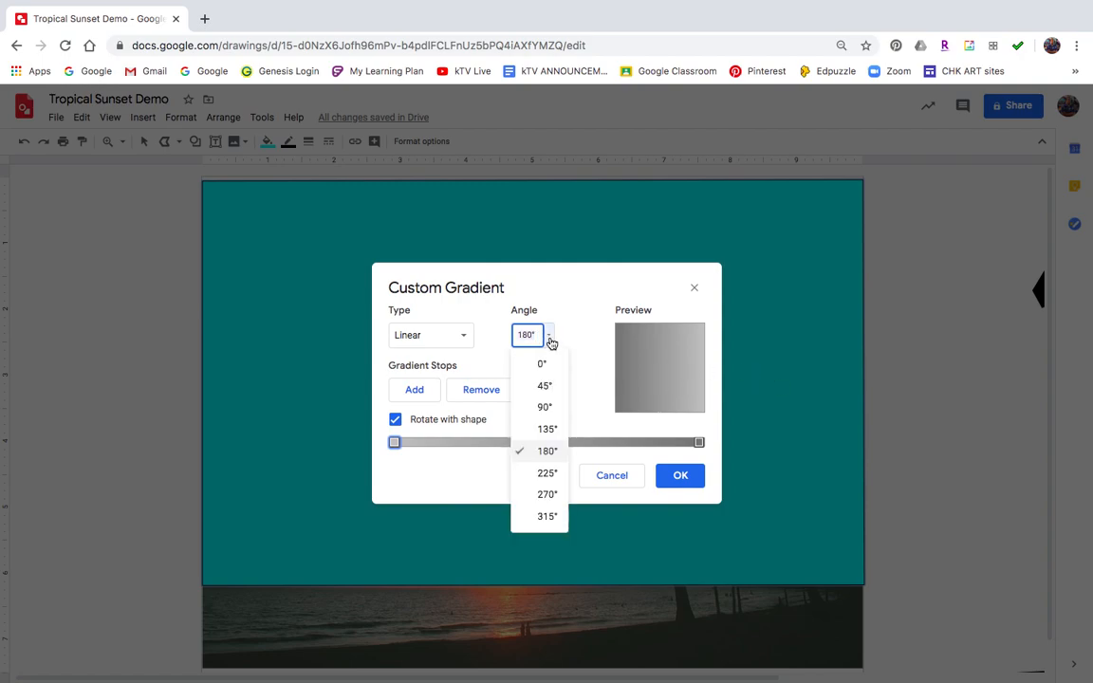
{"action": "left_click", "coordinate": [540, 363]}
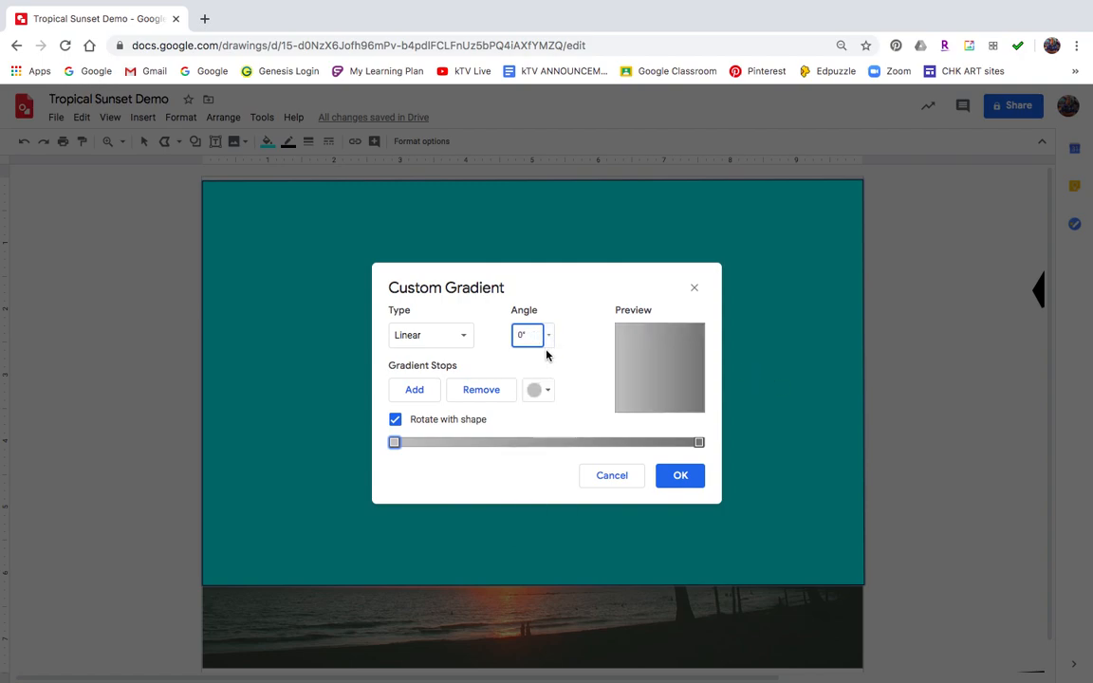
{"action": "left_click", "coordinate": [551, 337]}
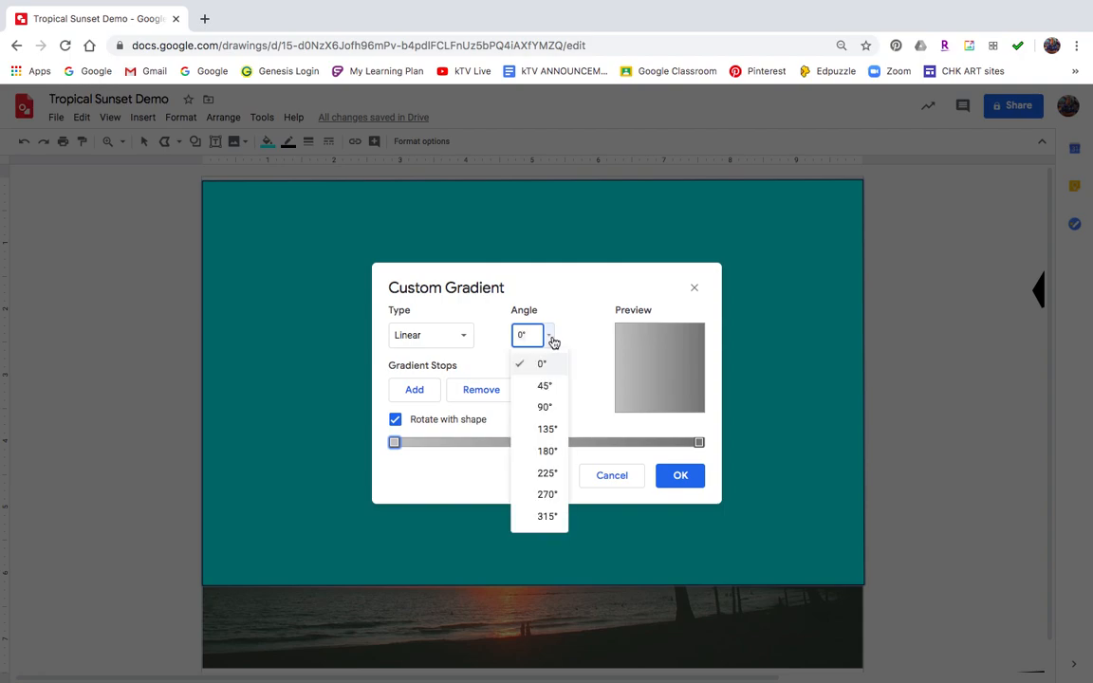
{"action": "left_click", "coordinate": [548, 495]}
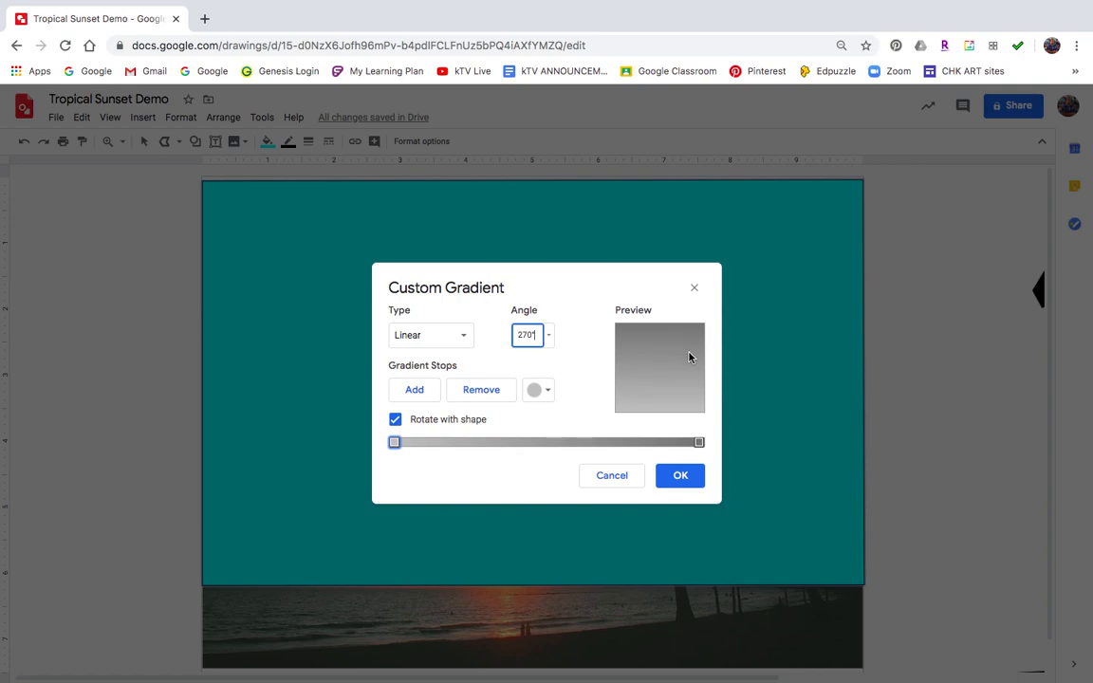
{"action": "left_click", "coordinate": [550, 337]}
{"action": "left_click", "coordinate": [546, 473]}
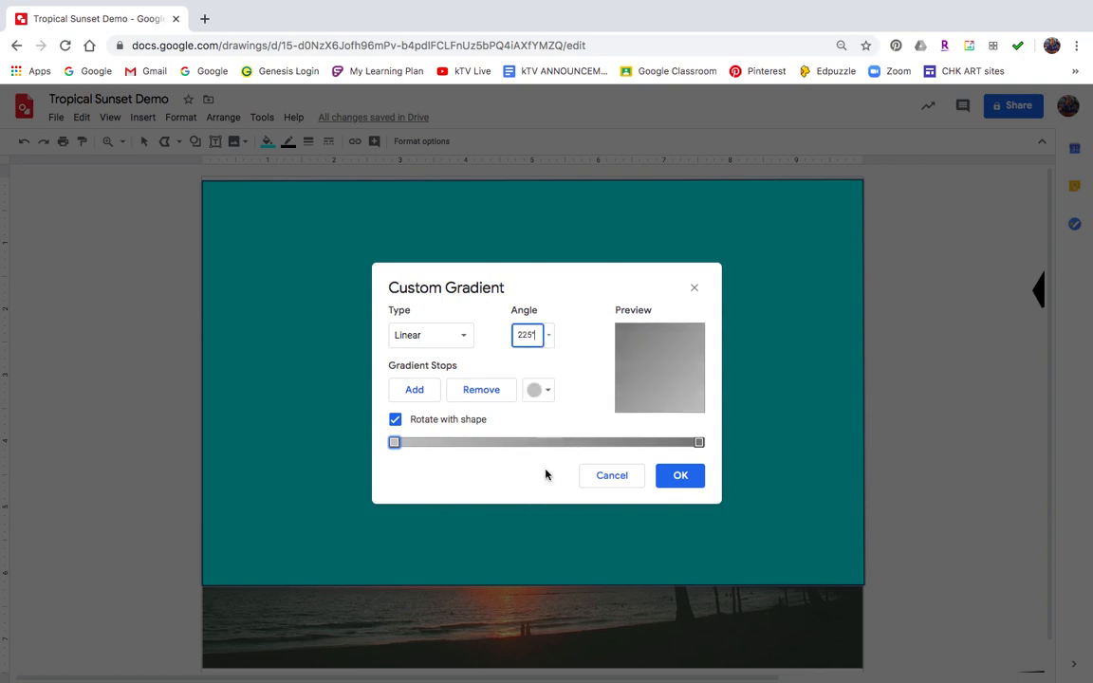
{"action": "left_click", "coordinate": [549, 336]}
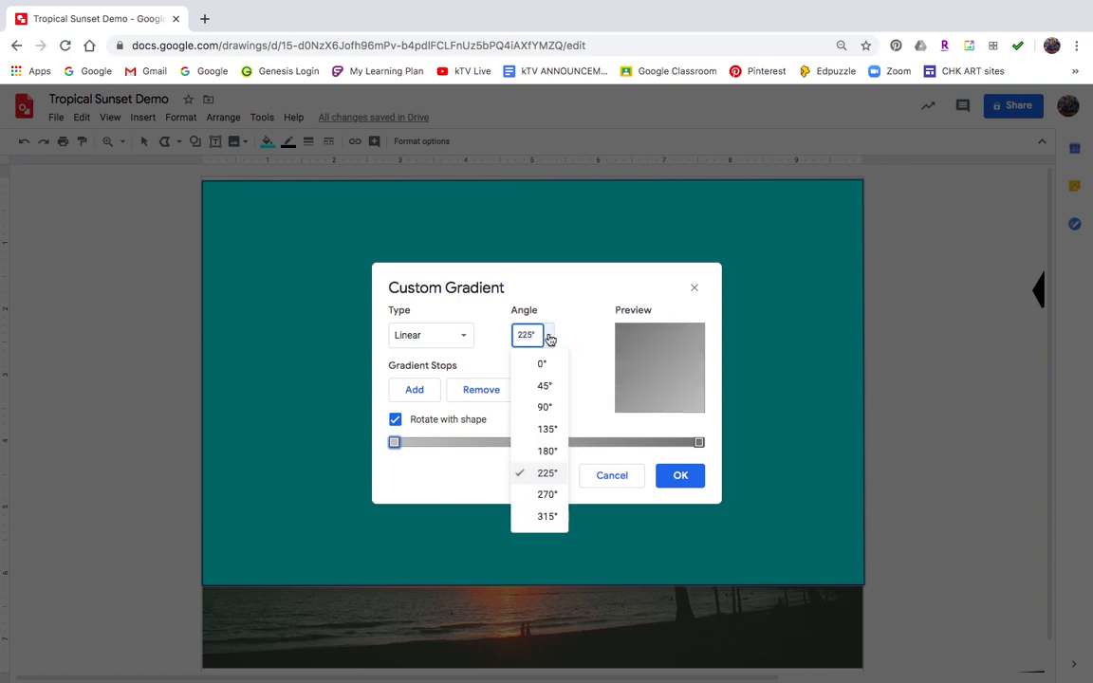
{"action": "left_click", "coordinate": [550, 495]}
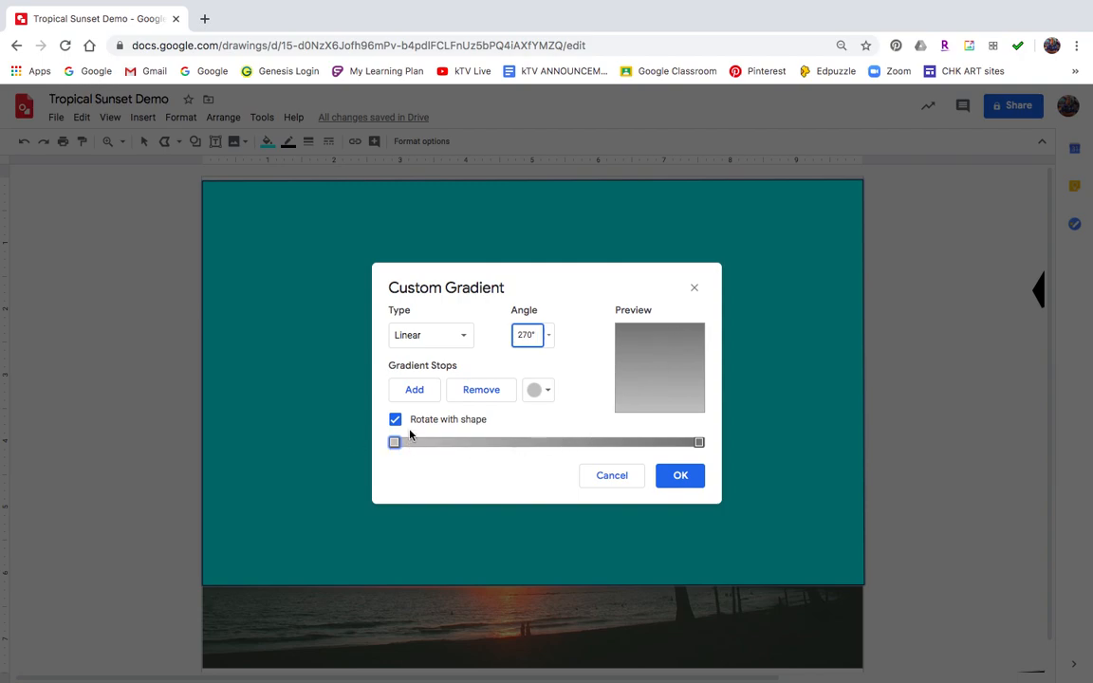
Set the gradient's first stop to blue and its last stop to light red
{"action": "left_click", "coordinate": [549, 396]}
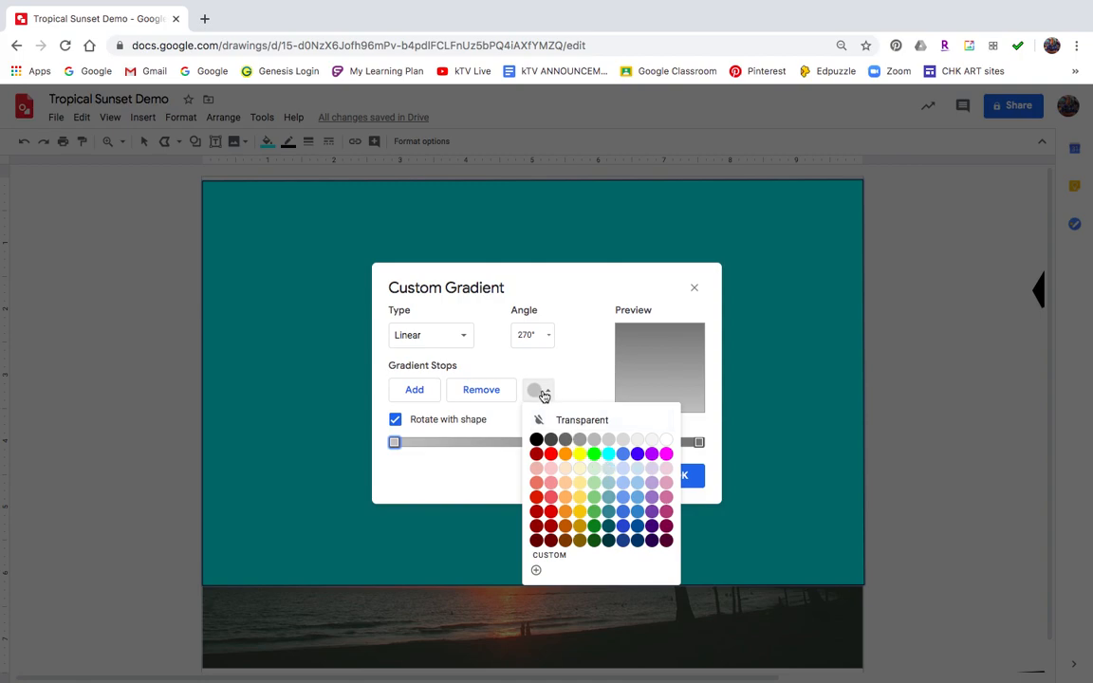
{"action": "left_click", "coordinate": [638, 456]}
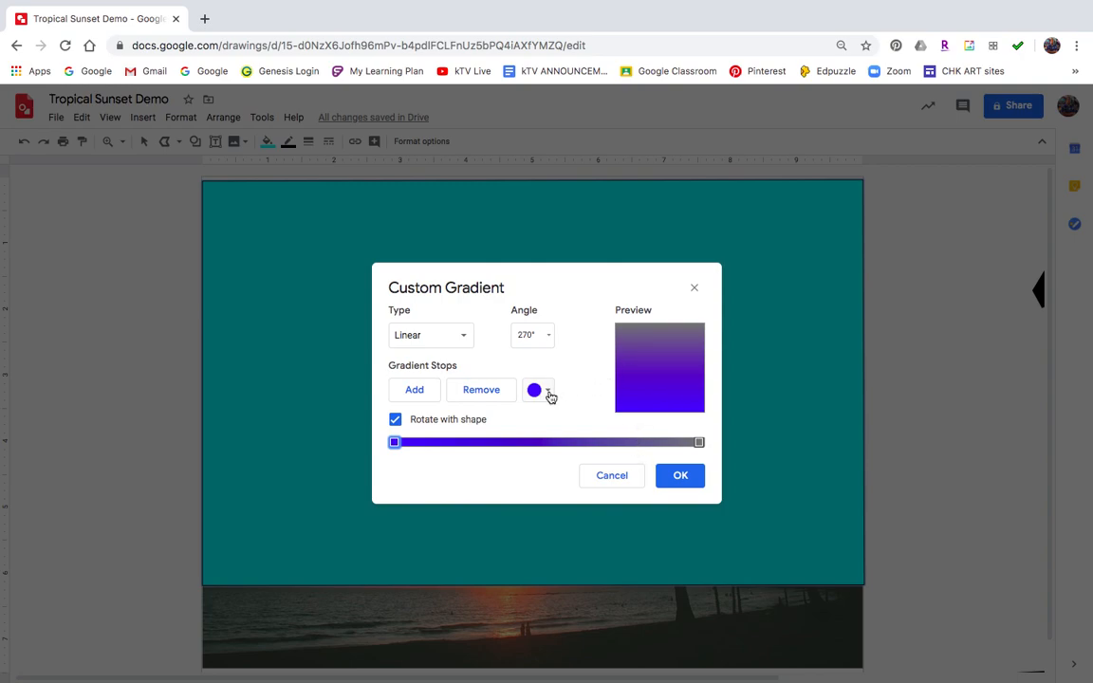
{"action": "left_click", "coordinate": [699, 443]}
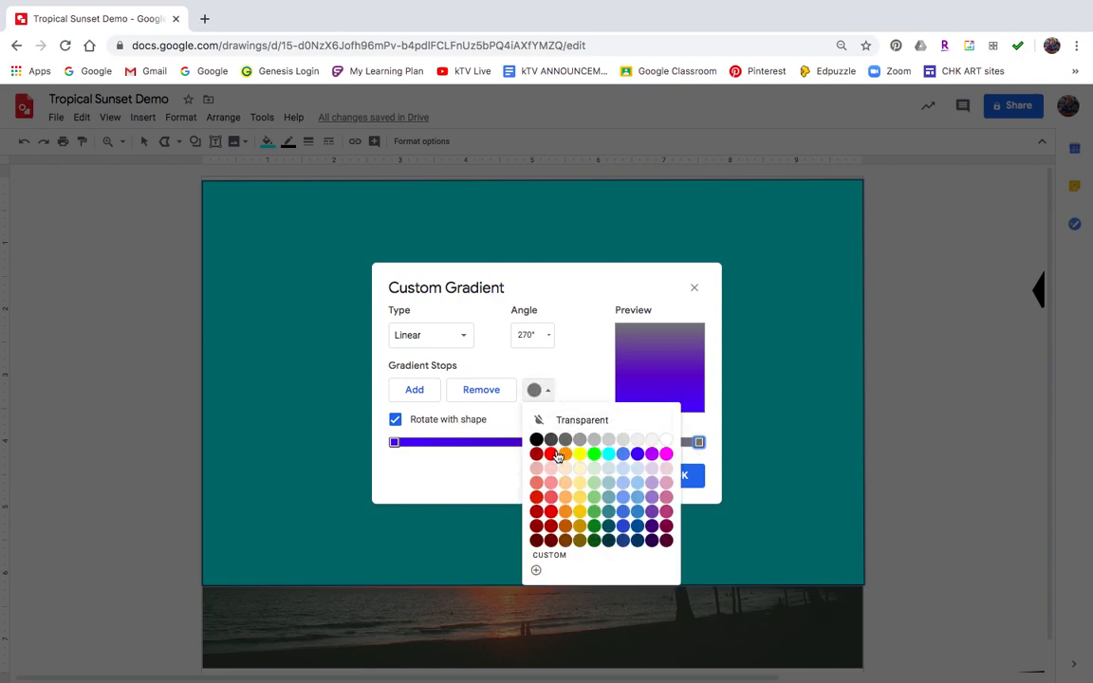
{"action": "left_click", "coordinate": [552, 484]}
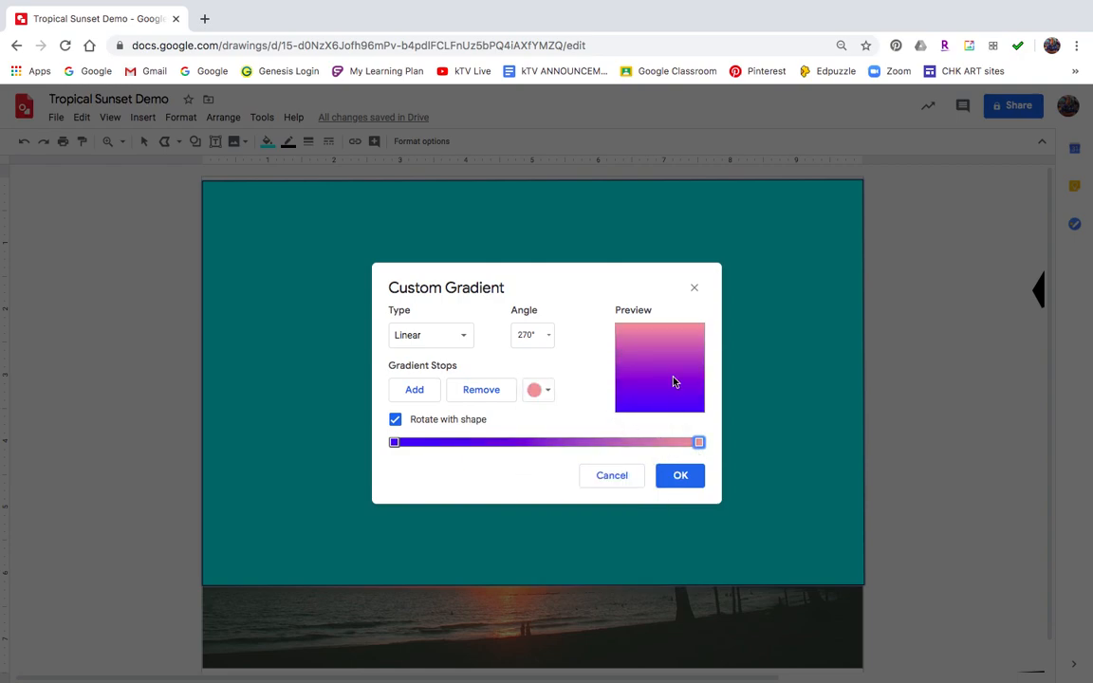
Set the gradient angle to 90° and apply the custom gradient to the sky shape
{"action": "left_click", "coordinate": [548, 336]}
{"action": "left_click", "coordinate": [546, 408]}
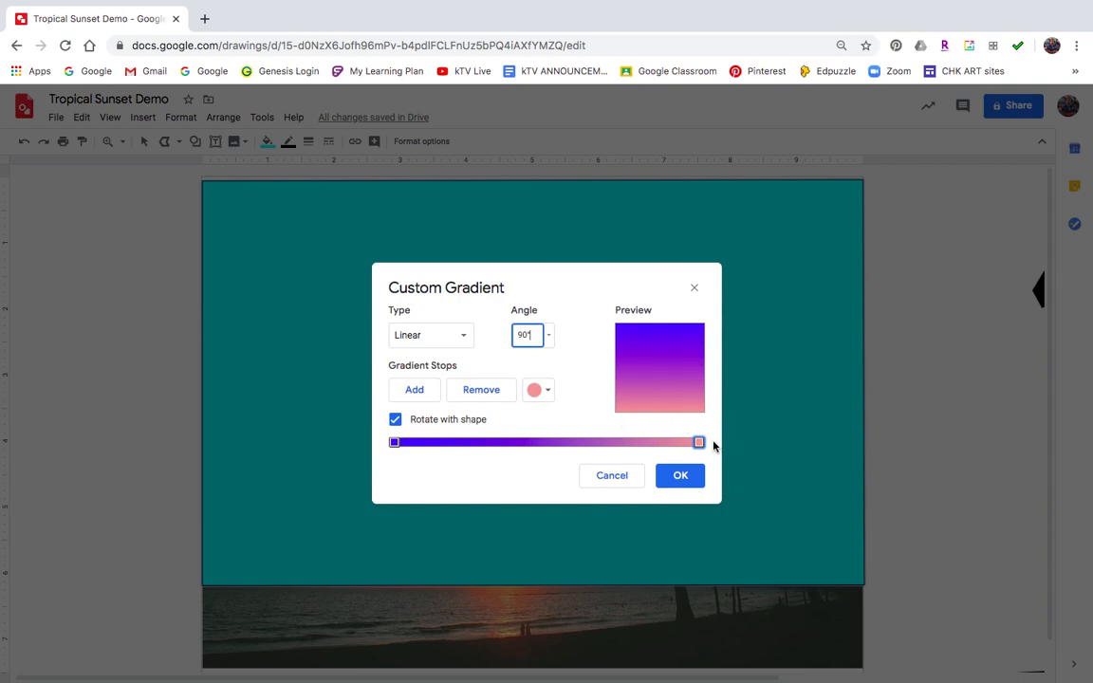
{"action": "left_click", "coordinate": [680, 476]}
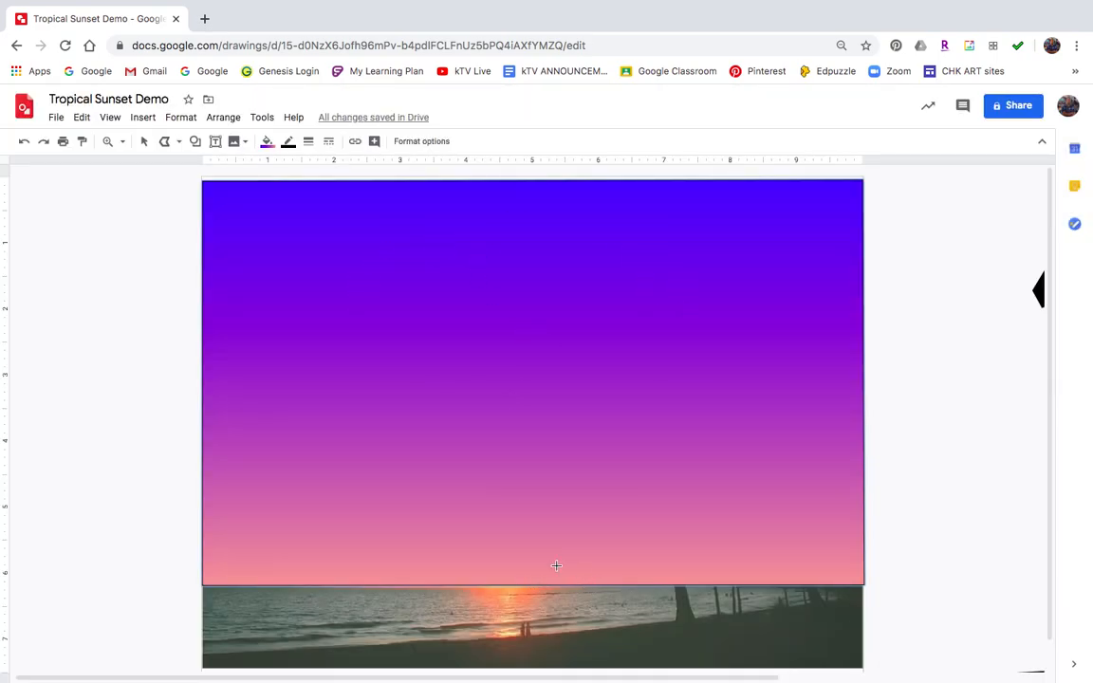
Draw a small closed half-round Polyline sun sitting on the horizon above the sunlight's reflection in the water
{"action": "left_click", "coordinate": [181, 144]}
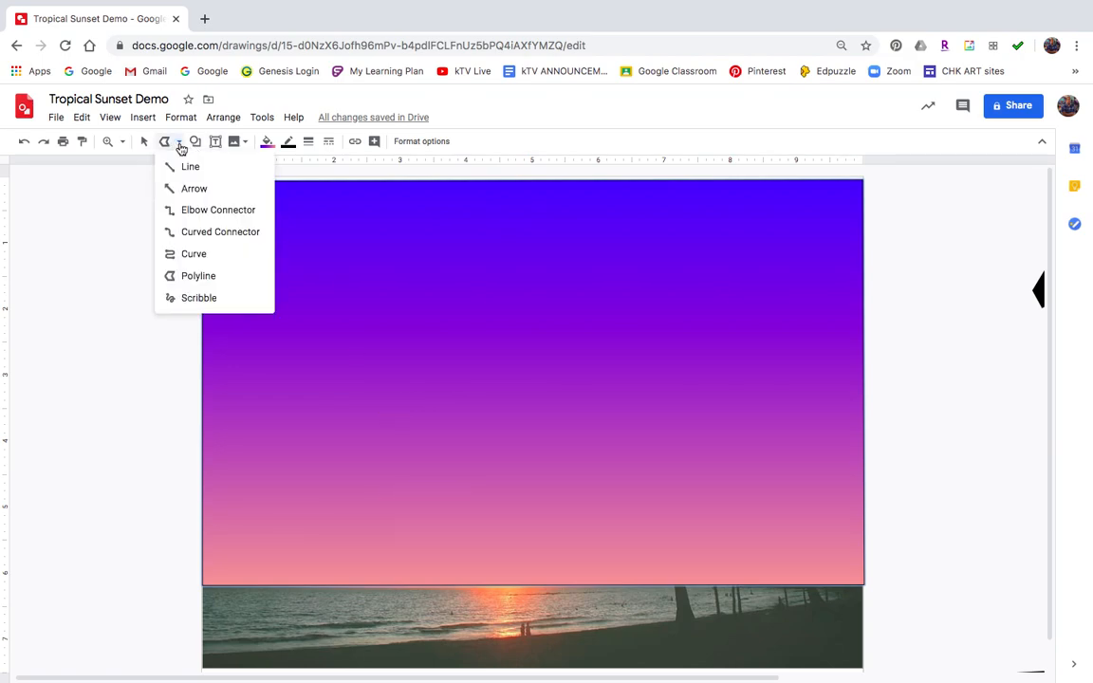
{"action": "left_click", "coordinate": [235, 256]}
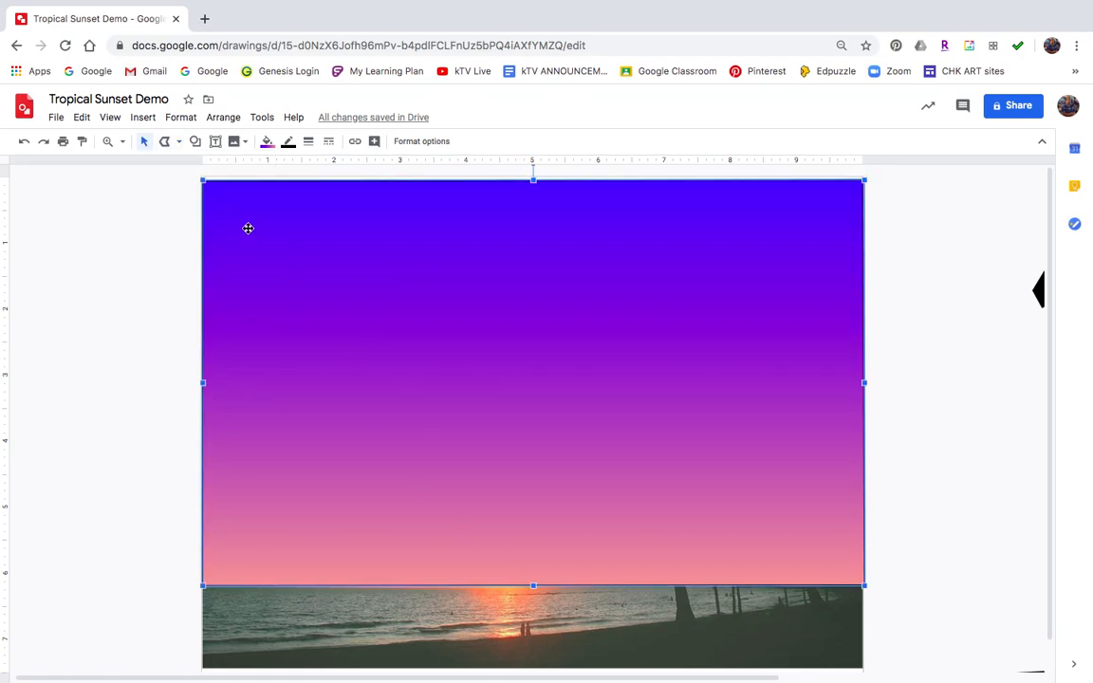
{"action": "left_click", "coordinate": [164, 142]}
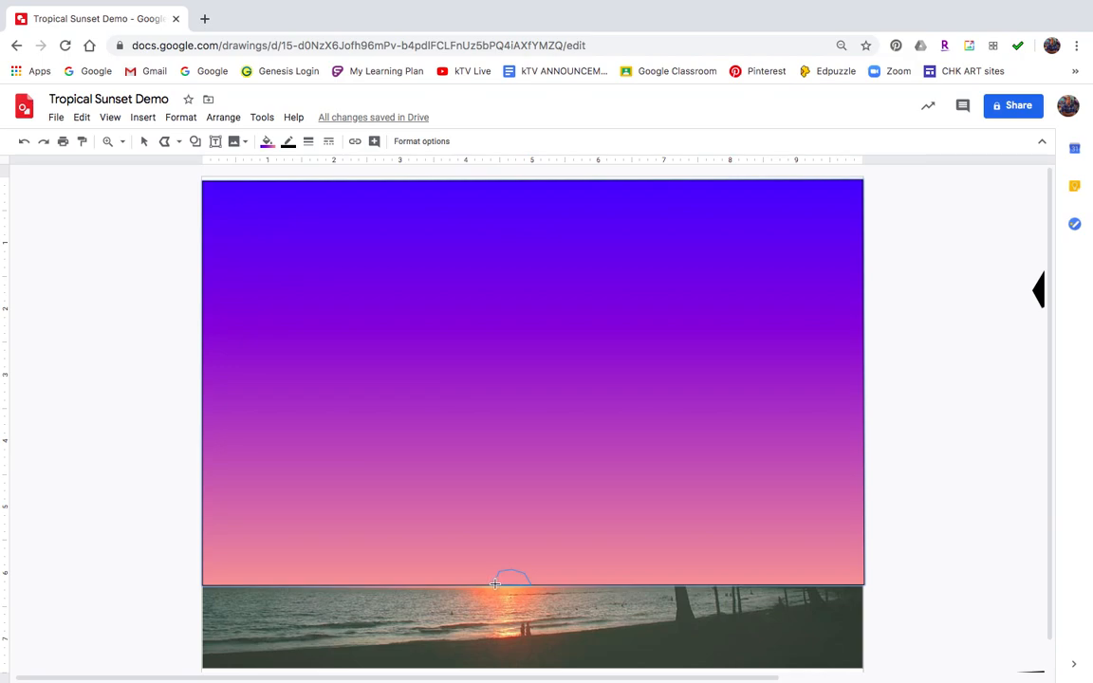
{"action": "left_click", "coordinate": [494, 583]}
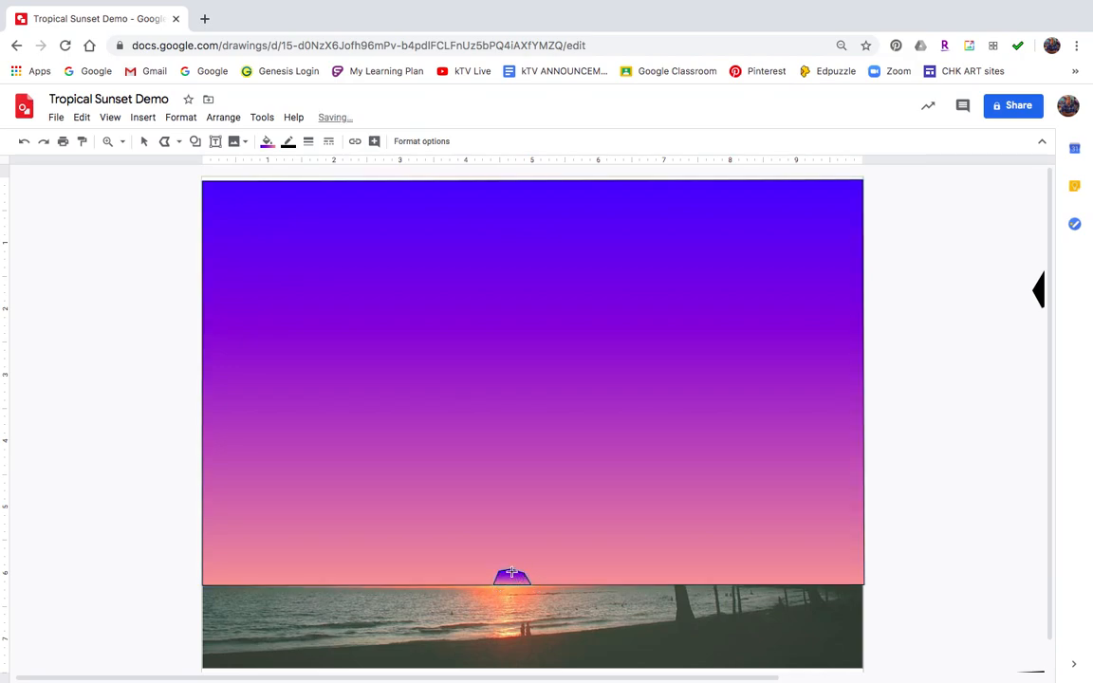
Fill the sun shape with solid pale yellow
{"action": "left_click", "coordinate": [267, 143]}
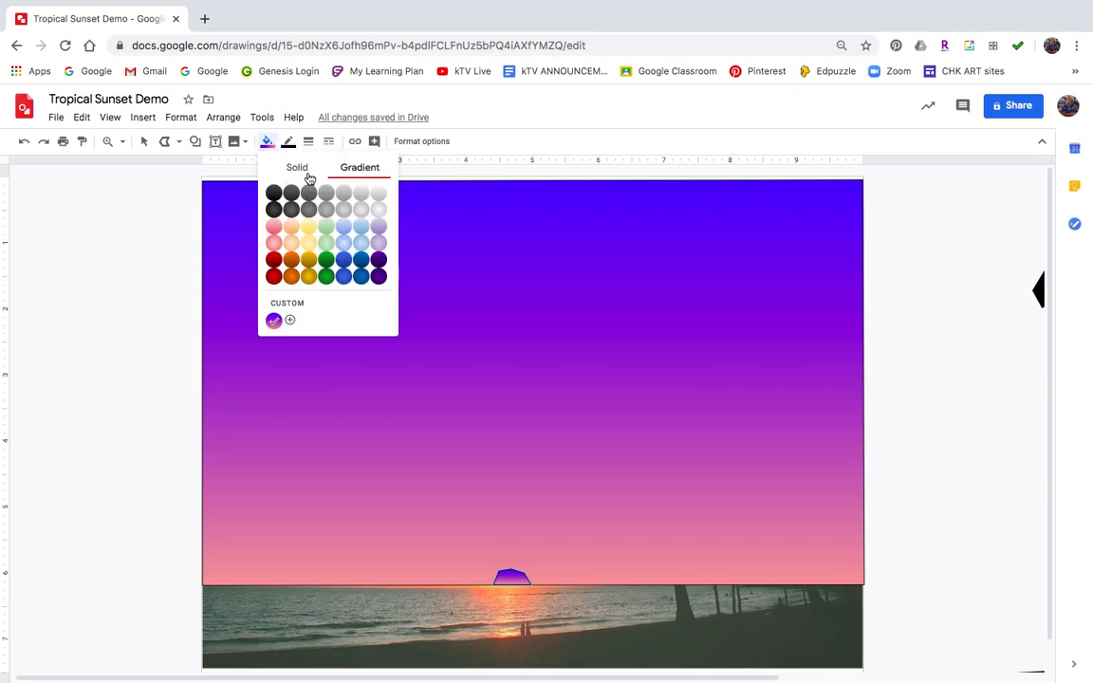
{"action": "left_click", "coordinate": [302, 170]}
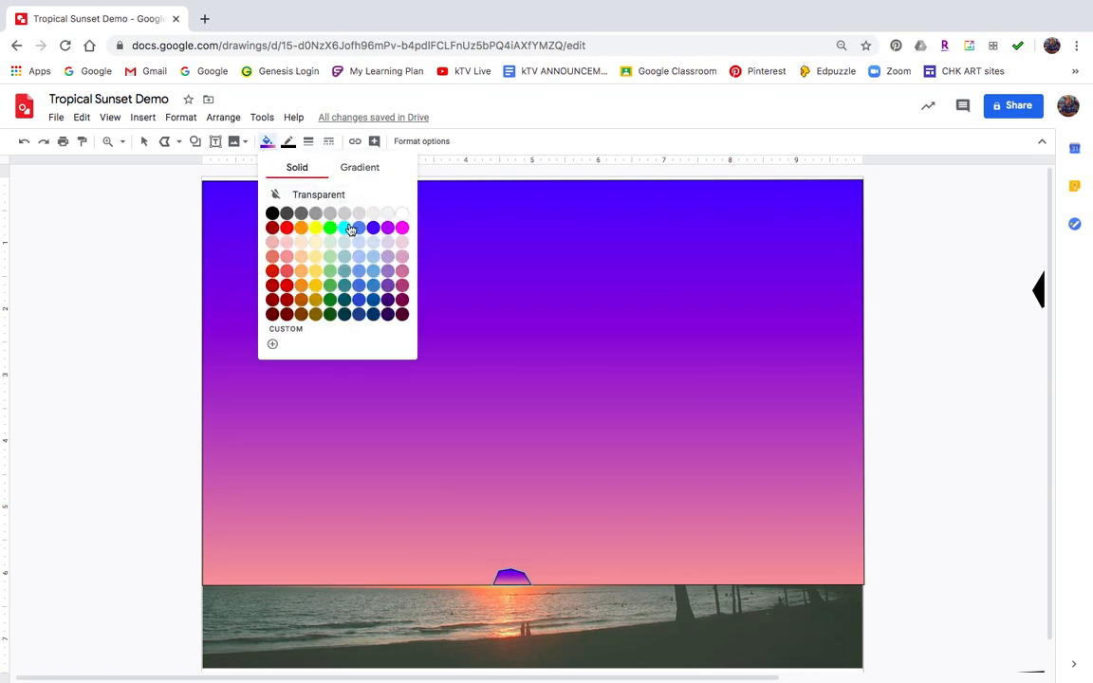
{"action": "left_click", "coordinate": [315, 243]}
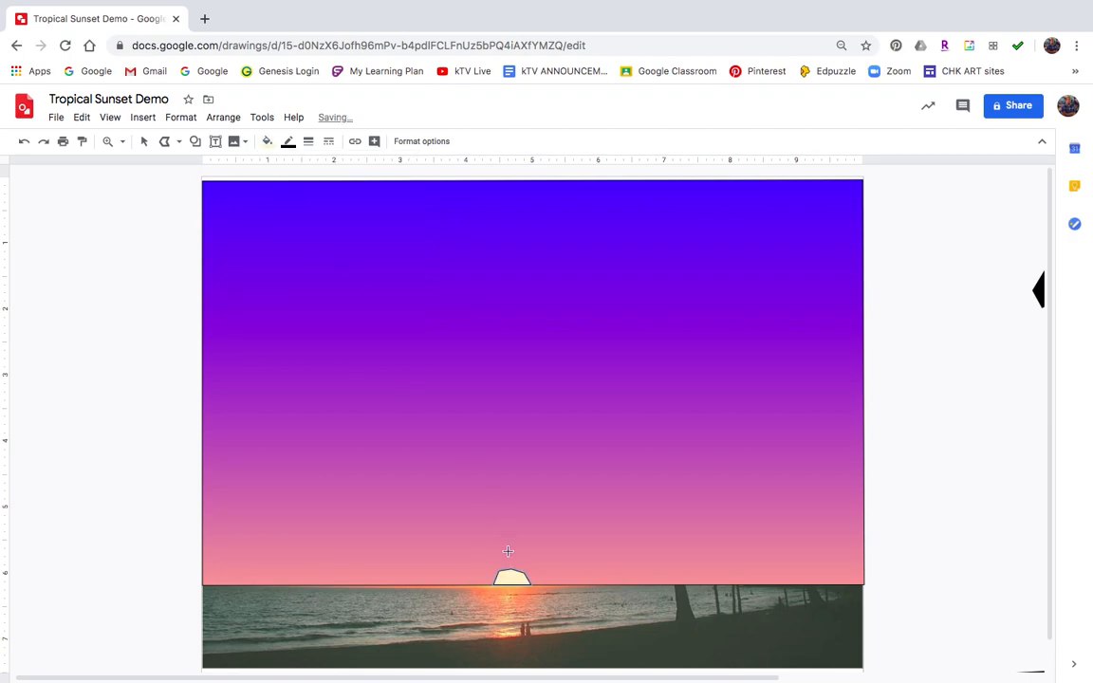
Draw a short diagonal straight line with the Polyline tool in the middle of the sky above the sun
{"action": "left_click", "coordinate": [267, 142]}
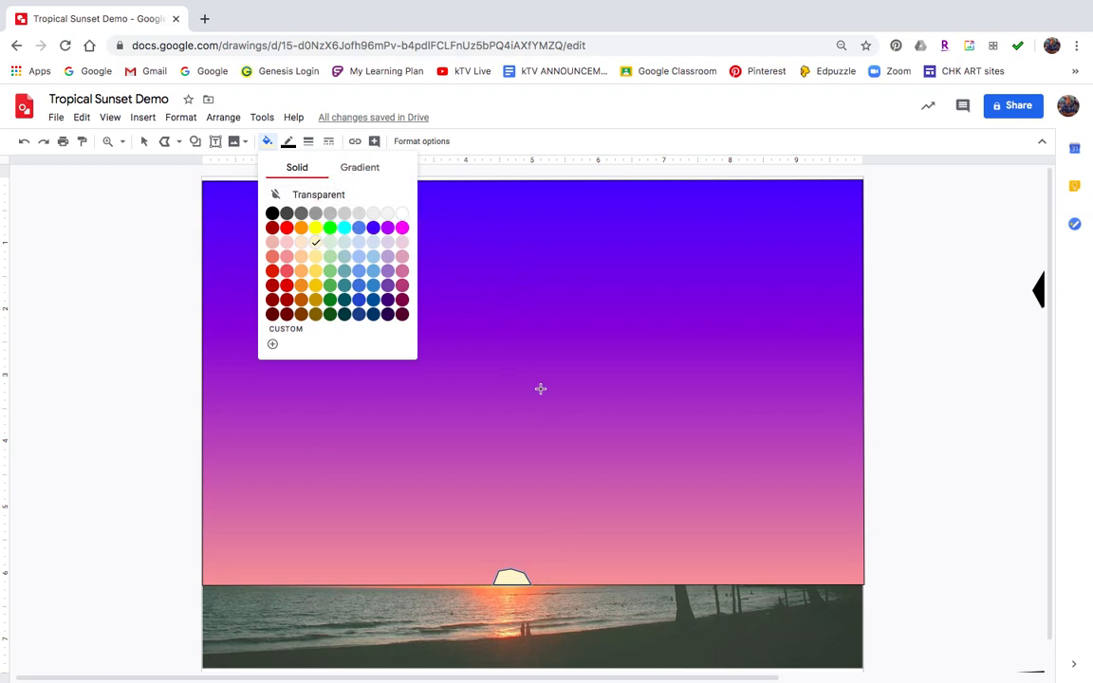
{"action": "left_click", "coordinate": [588, 450]}
{"action": "mouse_move", "coordinate": [588, 451]}
{"action": "left_mouse_down"}
{"action": "mouse_move", "coordinate": [539, 397]}
{"action": "mouse_move", "coordinate": [497, 400]}
{"action": "left_mouse_up"}
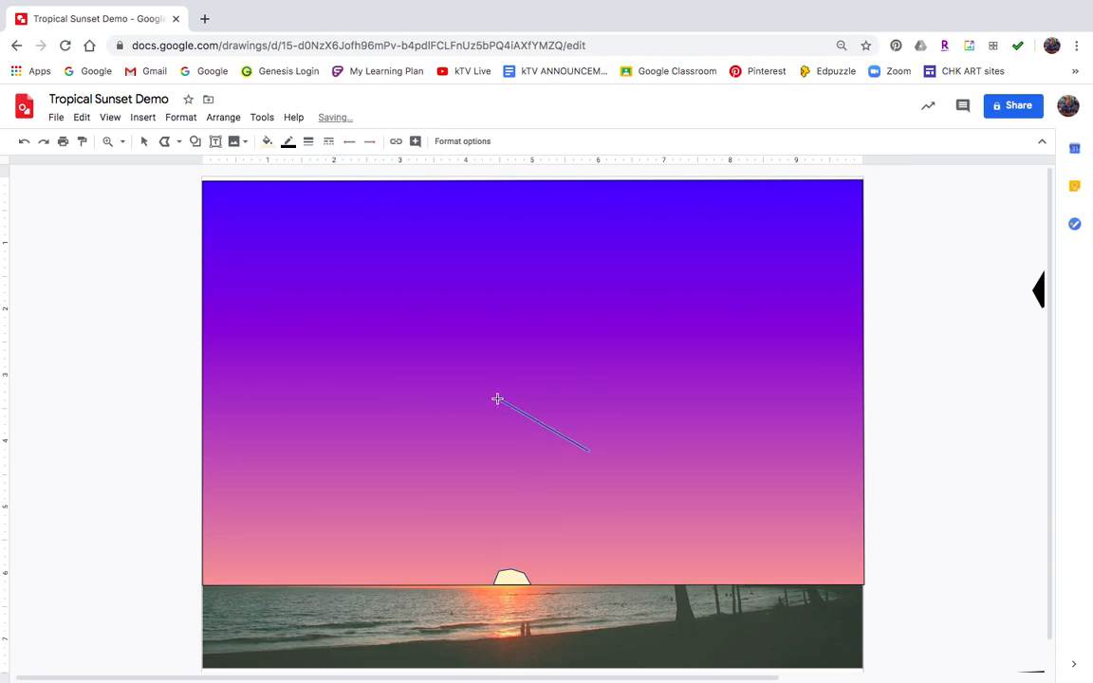
Delete the stray diagonal line in the sky and make the sun shape's border transparent
{"action": "key", "text": "Delete"}
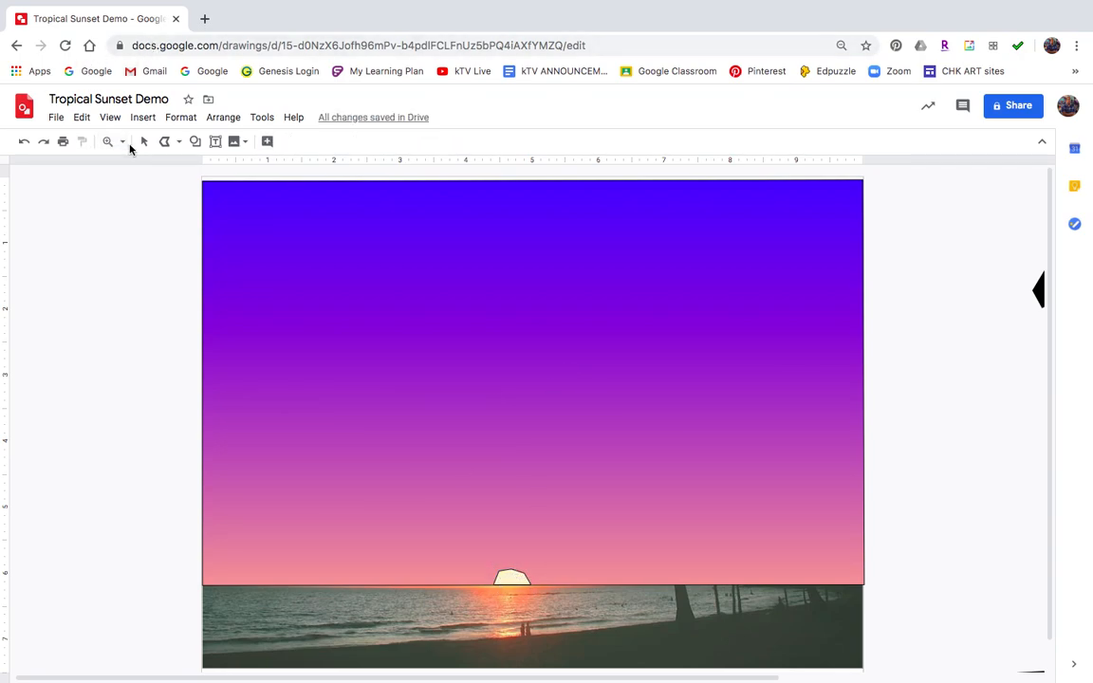
{"action": "left_click", "coordinate": [144, 141]}
{"action": "left_click", "coordinate": [503, 578]}
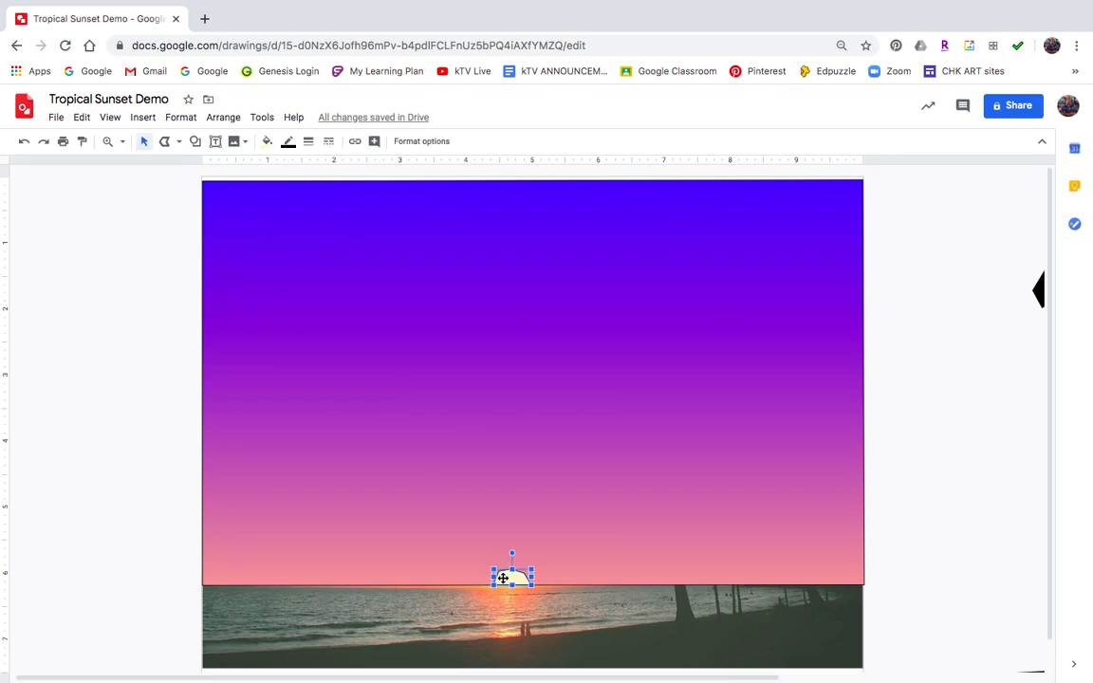
{"action": "left_click", "coordinate": [290, 144]}
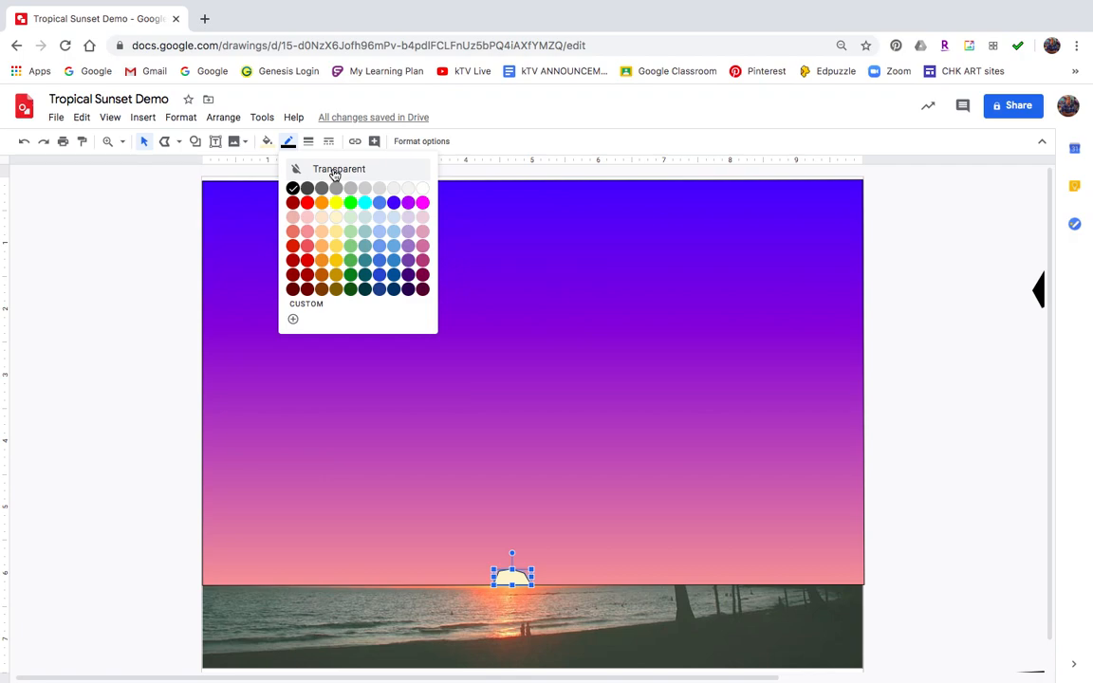
{"action": "left_click", "coordinate": [334, 171]}
{"action": "left_click", "coordinate": [521, 539]}
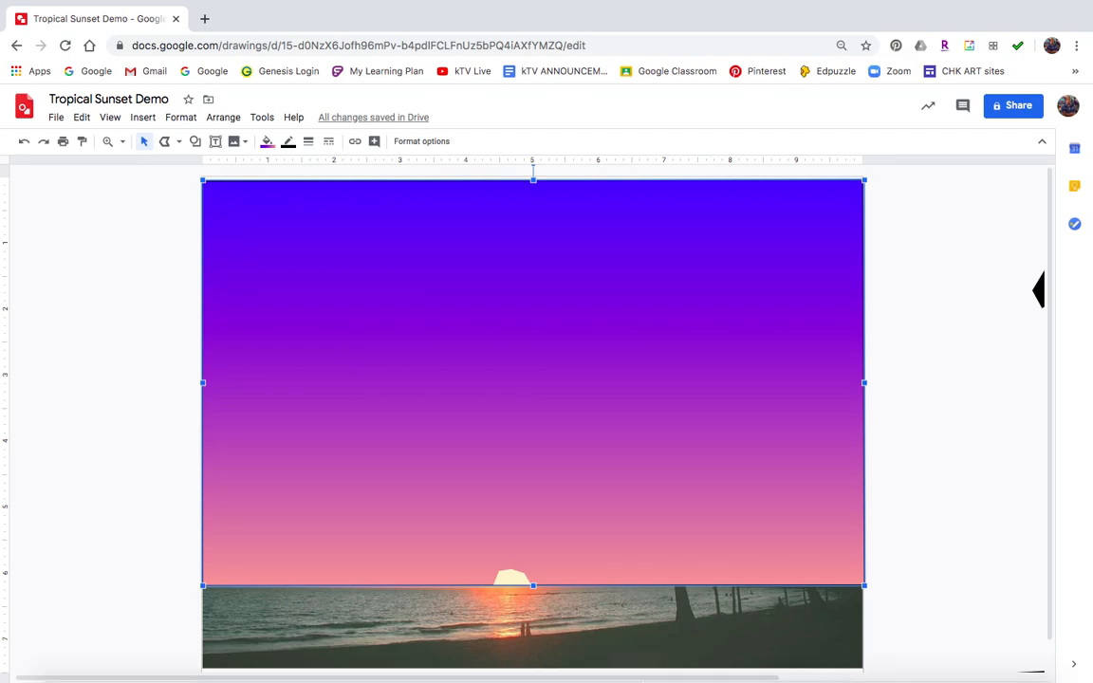
Draw a closed four-cornered Polyline shape over the photo's water and beach, from the horizon down to the canvas's lower edge
{"action": "left_click", "coordinate": [164, 141]}
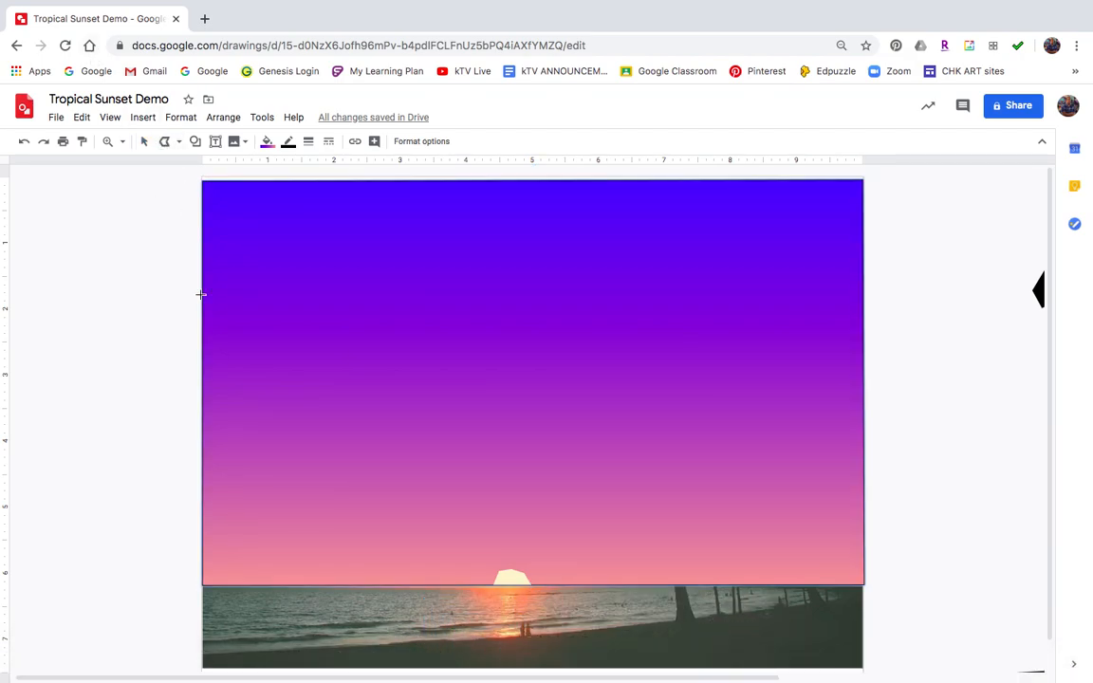
{"action": "left_click", "coordinate": [202, 587]}
{"action": "left_click", "coordinate": [866, 585]}
{"action": "left_click", "coordinate": [862, 668]}
{"action": "left_click", "coordinate": [200, 667]}
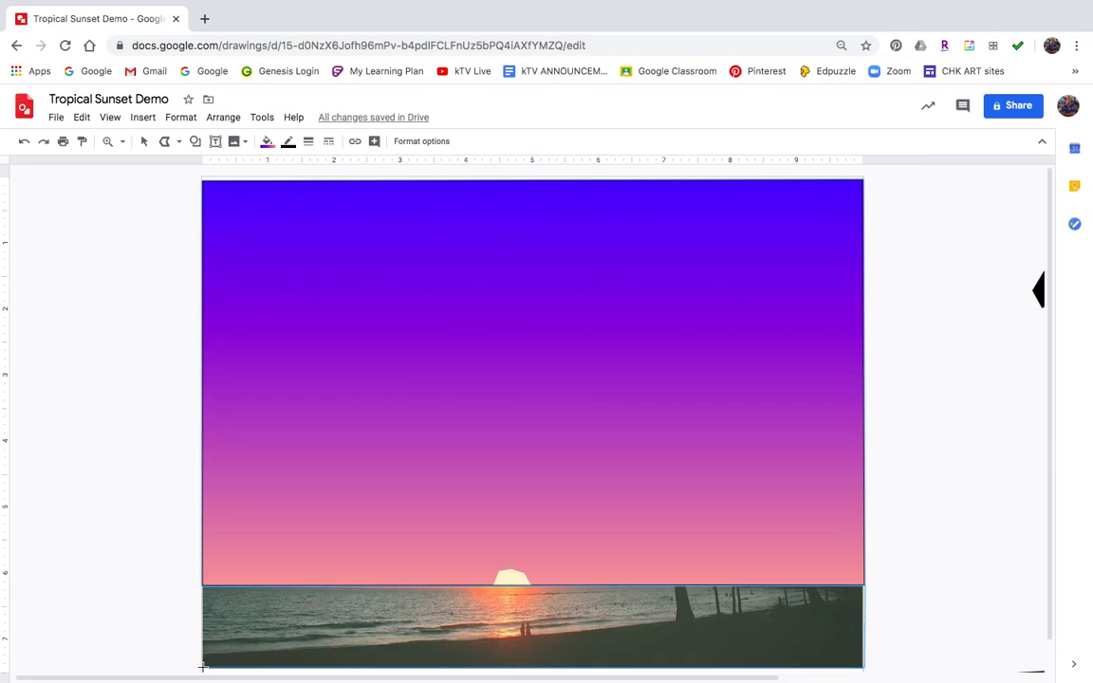
{"action": "left_click", "coordinate": [202, 586]}
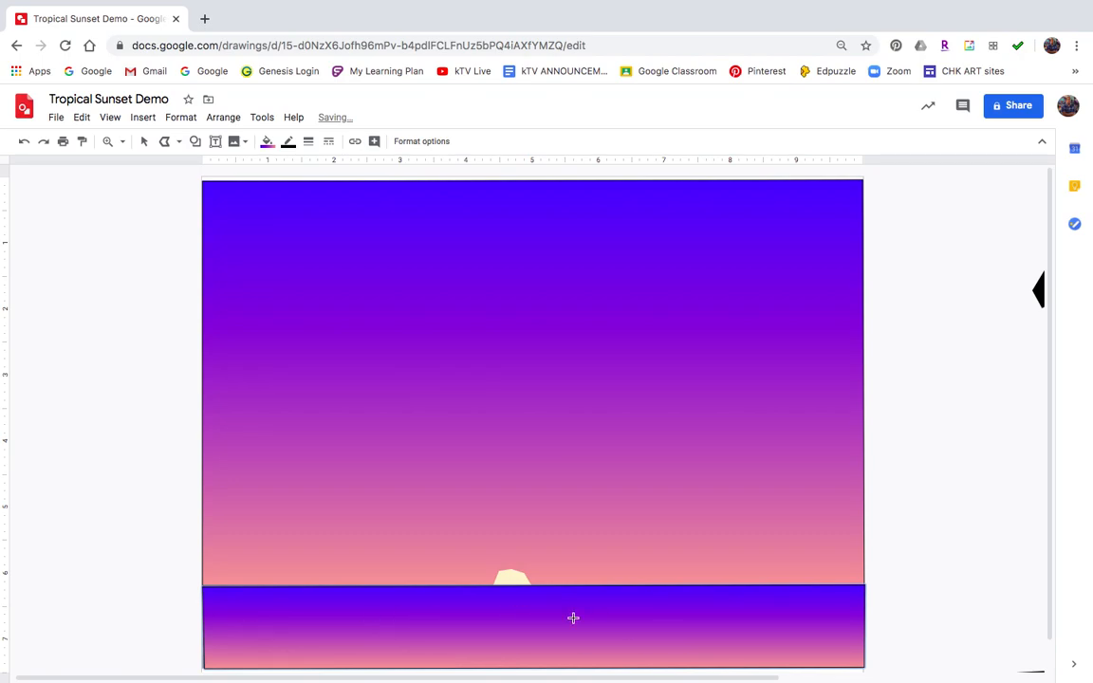
Fill the water shape with solid medium blue
{"action": "left_click", "coordinate": [267, 143]}
{"action": "left_click", "coordinate": [302, 168]}
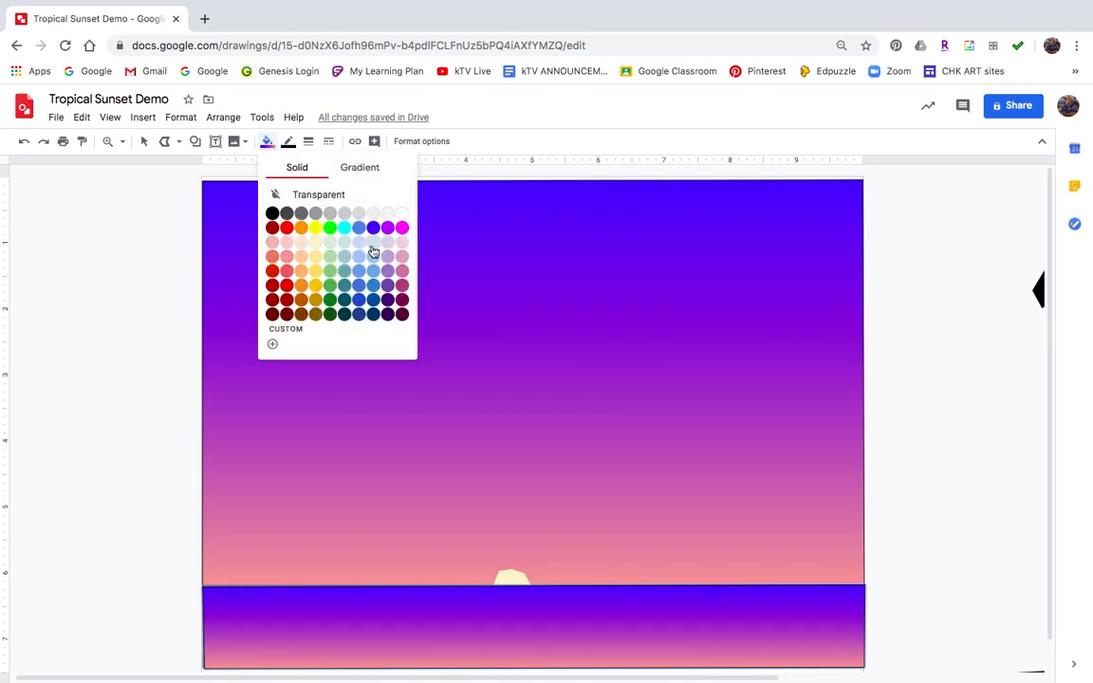
{"action": "left_click", "coordinate": [373, 271]}
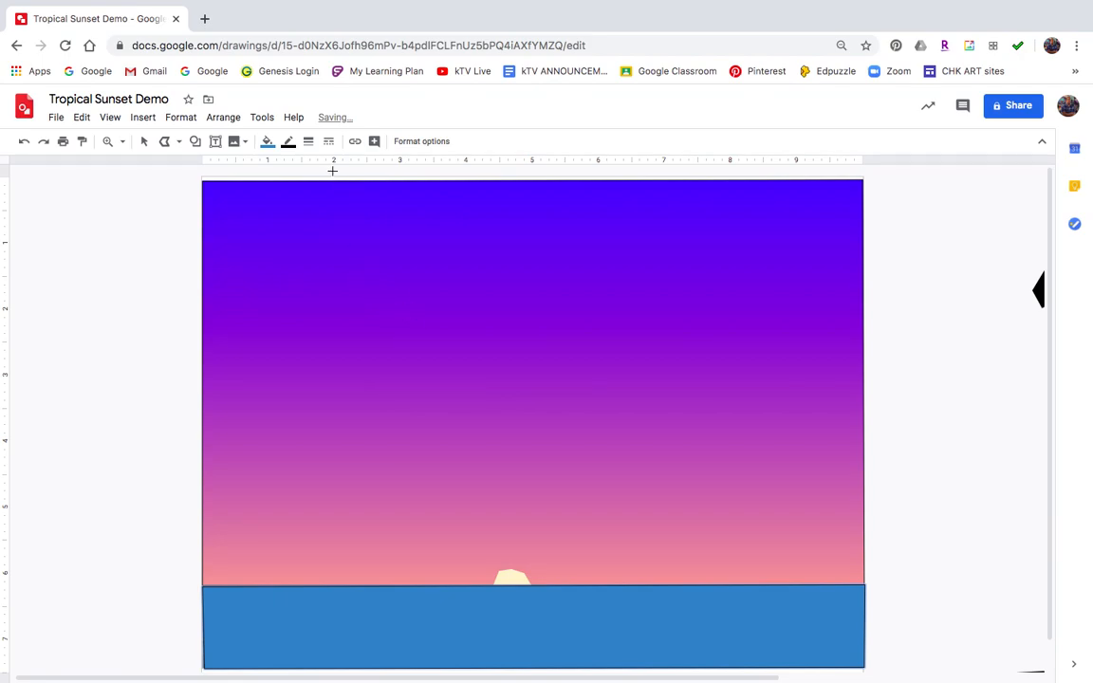
Fill the water shape with the light blue radial gradient preset
{"action": "left_click", "coordinate": [267, 143]}
{"action": "left_click", "coordinate": [347, 169]}
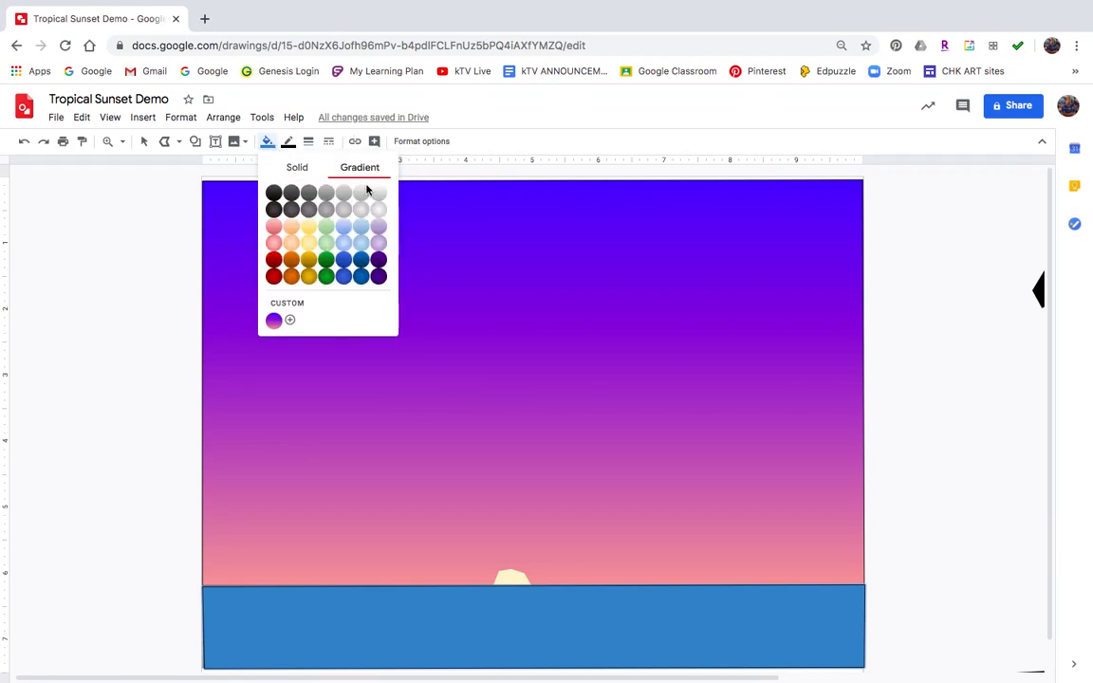
{"action": "left_click", "coordinate": [362, 243]}
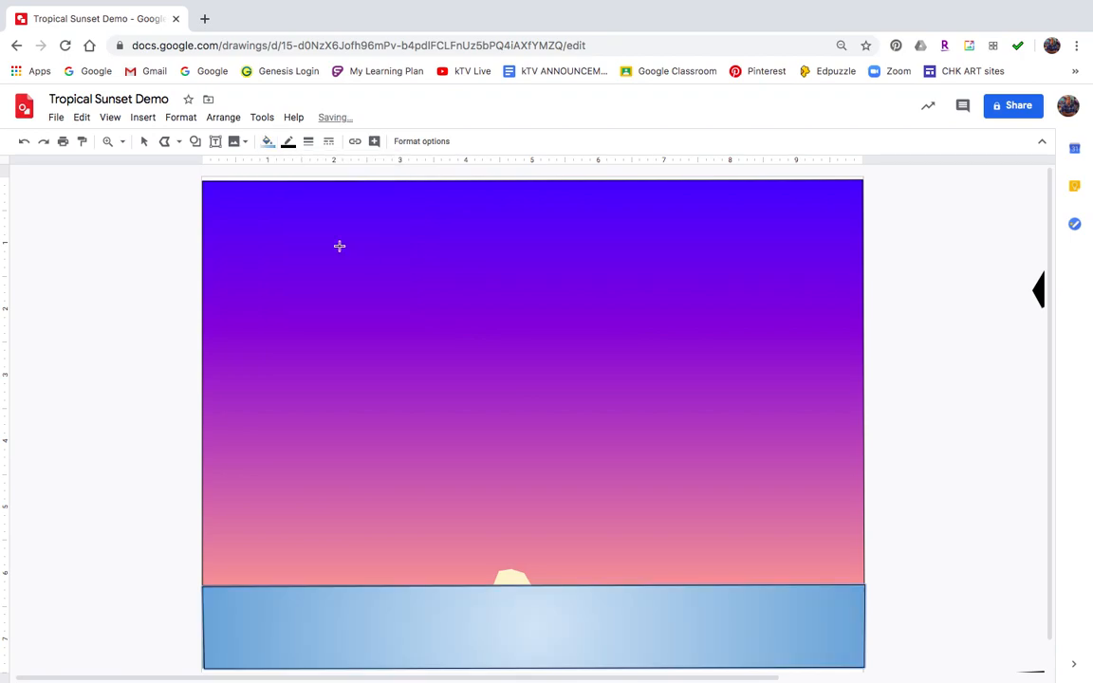
Start a custom gradient for the water shape and set its outer stop to dark blue
{"action": "left_click", "coordinate": [268, 142]}
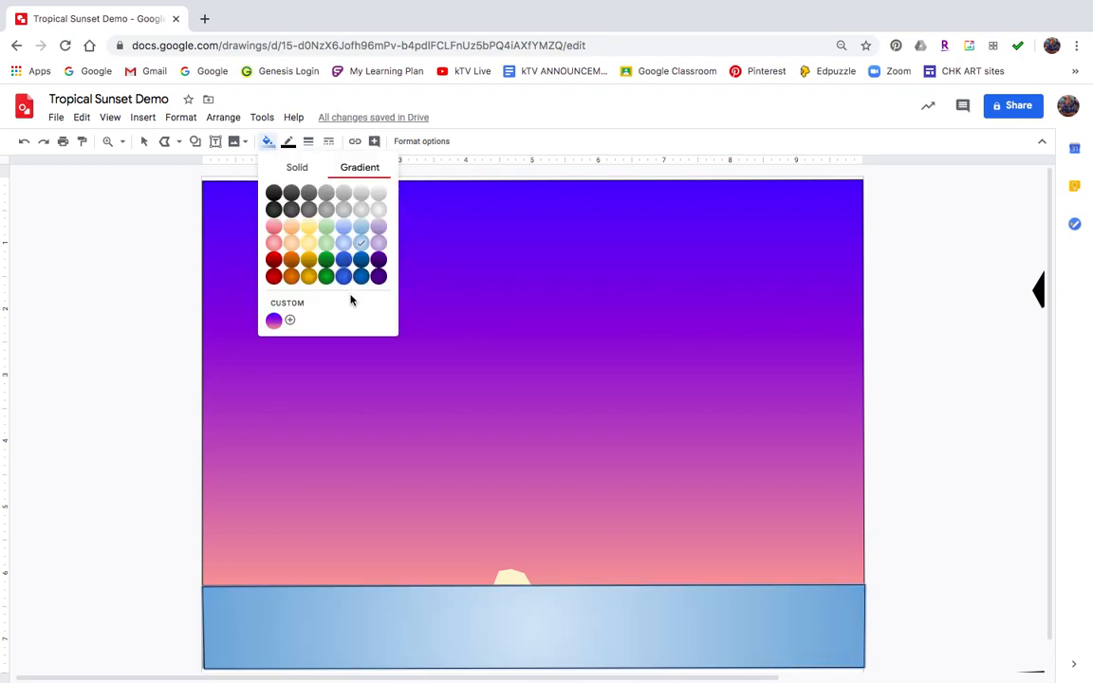
{"action": "left_click", "coordinate": [349, 313]}
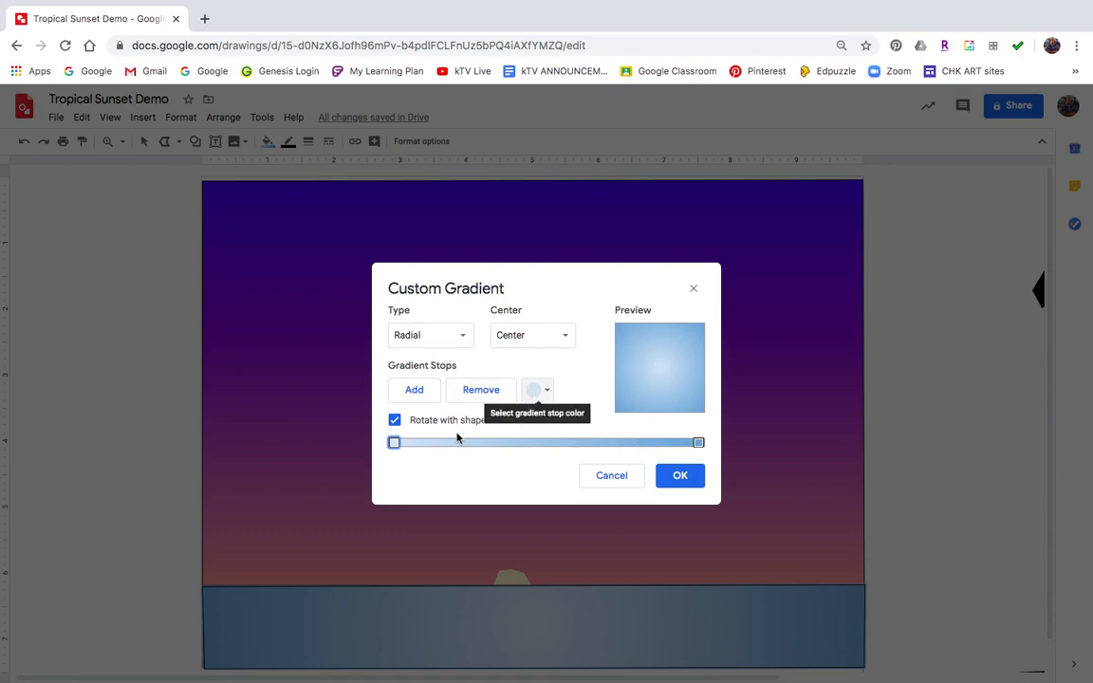
{"action": "left_click", "coordinate": [698, 443]}
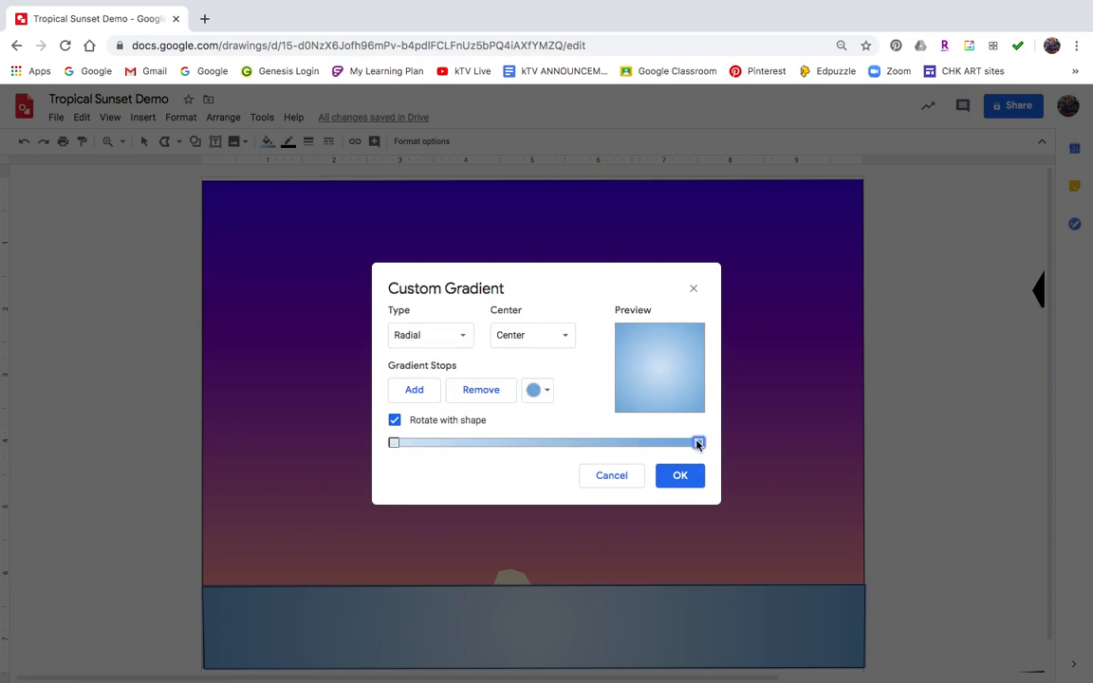
{"action": "left_click", "coordinate": [538, 390]}
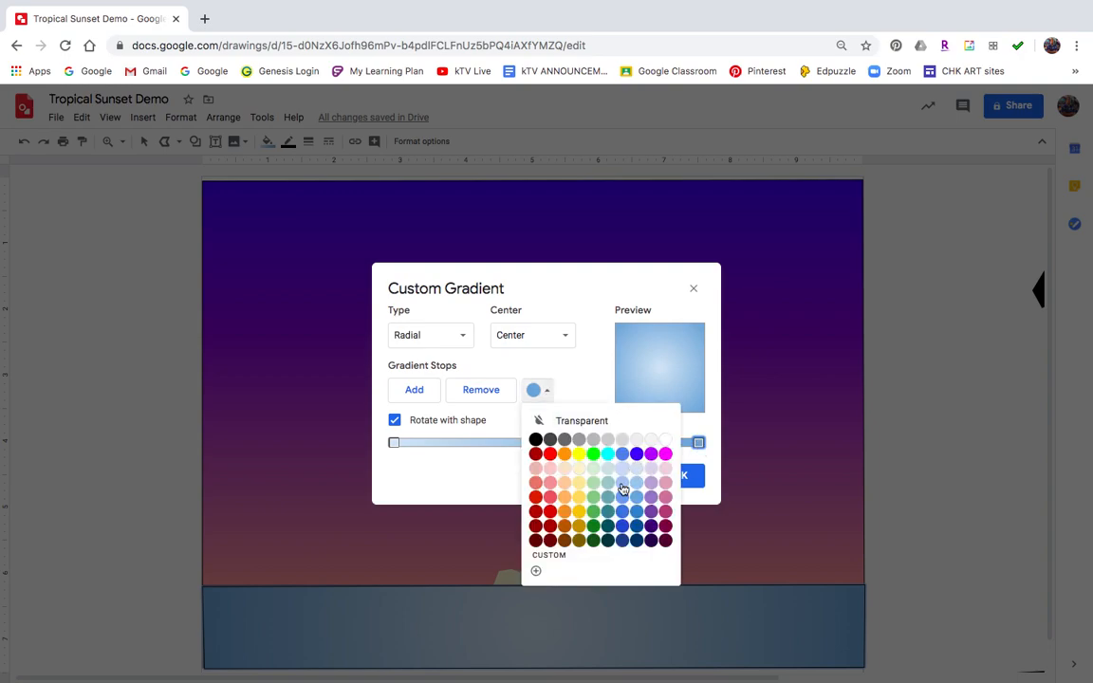
{"action": "left_click", "coordinate": [627, 522]}
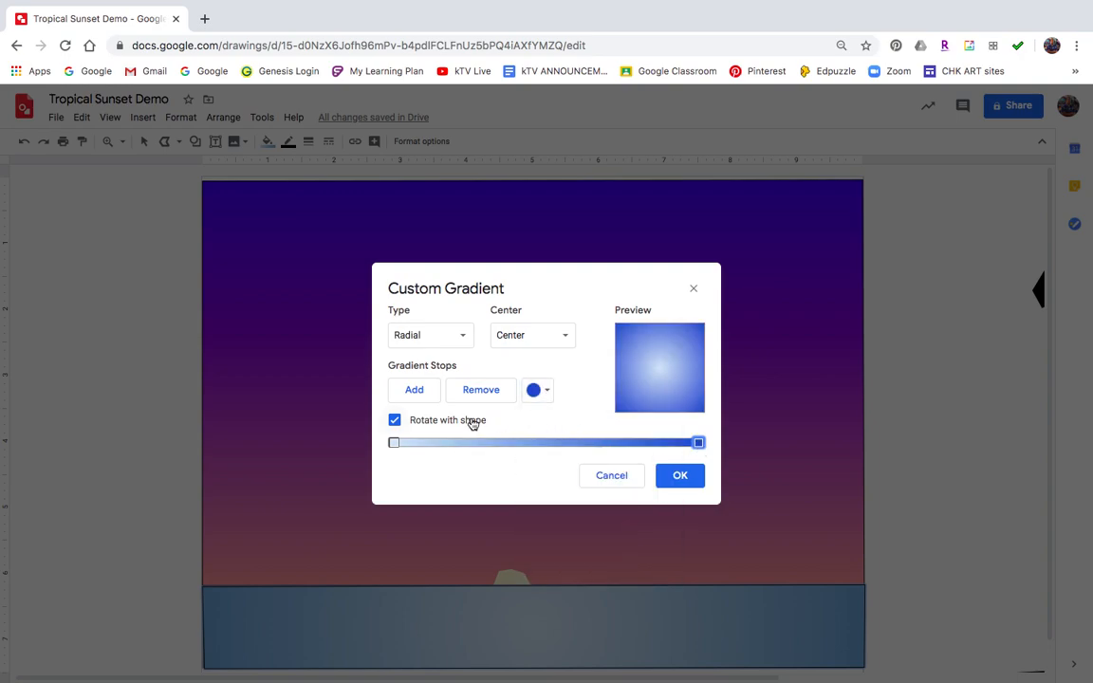
Set the gradient's inner stop to a near-white grey and apply the radial gradient to the water
{"action": "left_click", "coordinate": [395, 443]}
{"action": "left_click", "coordinate": [538, 391]}
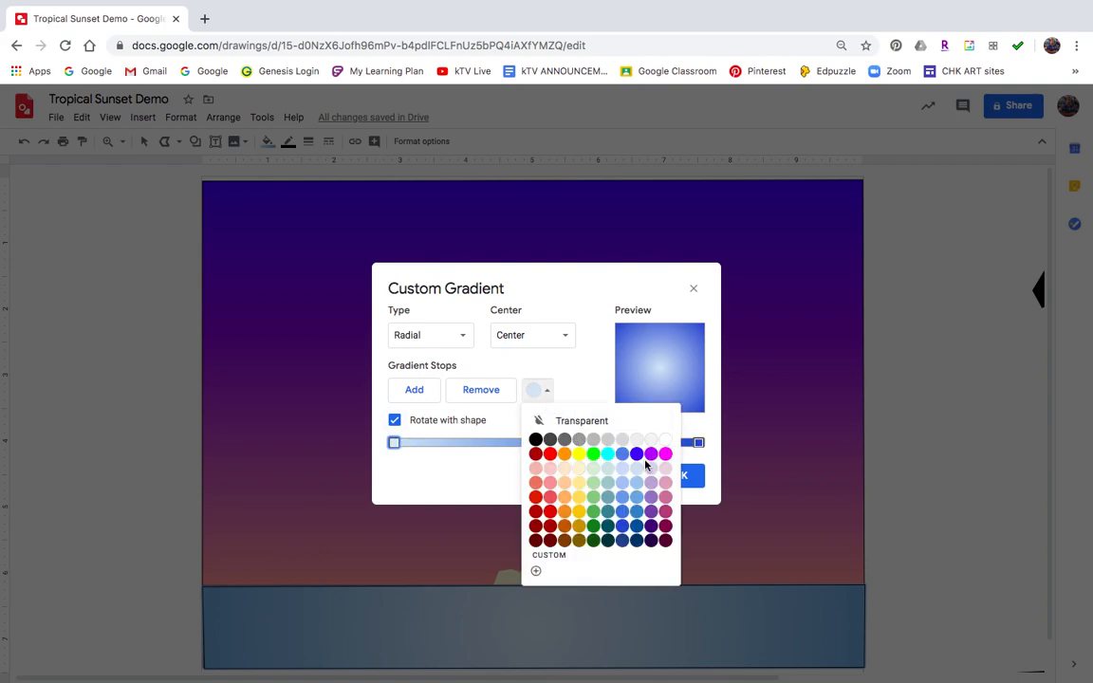
{"action": "left_click", "coordinate": [663, 440]}
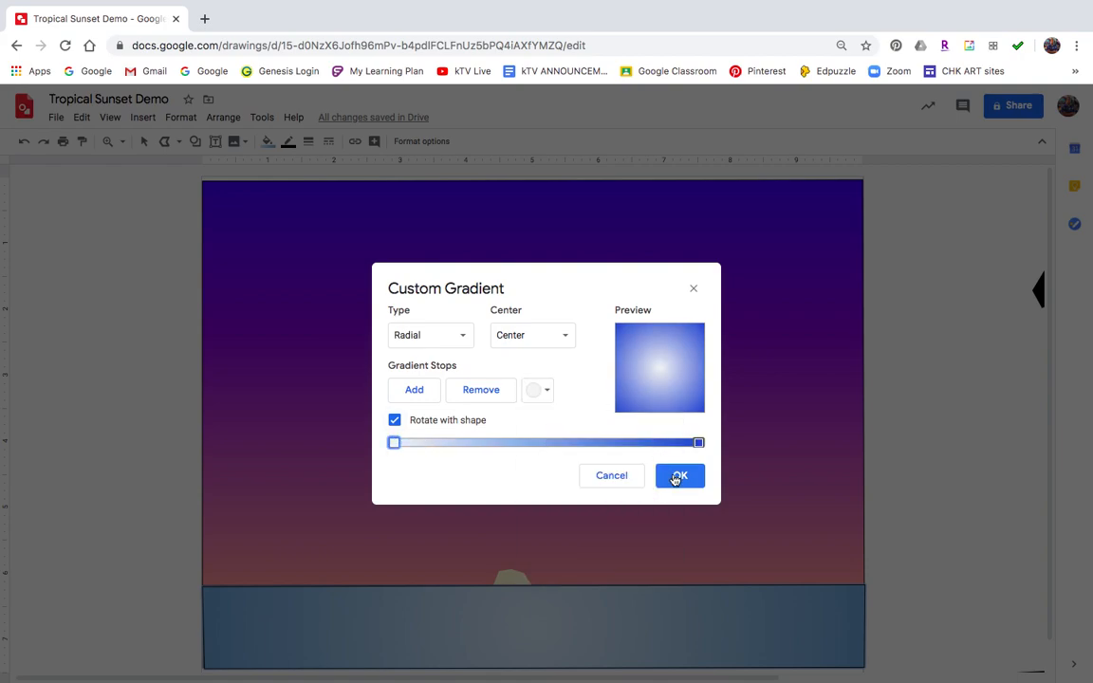
{"action": "left_click", "coordinate": [678, 477]}
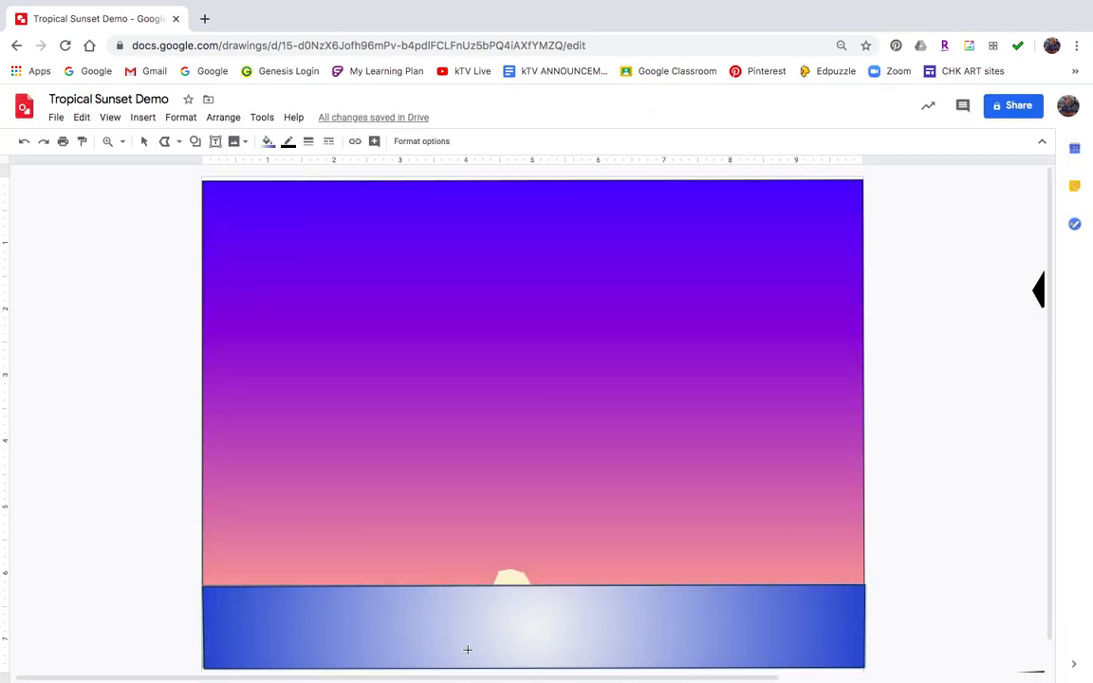
Select the sky and water shapes together and make their borders transparent
{"action": "left_click", "coordinate": [144, 141]}
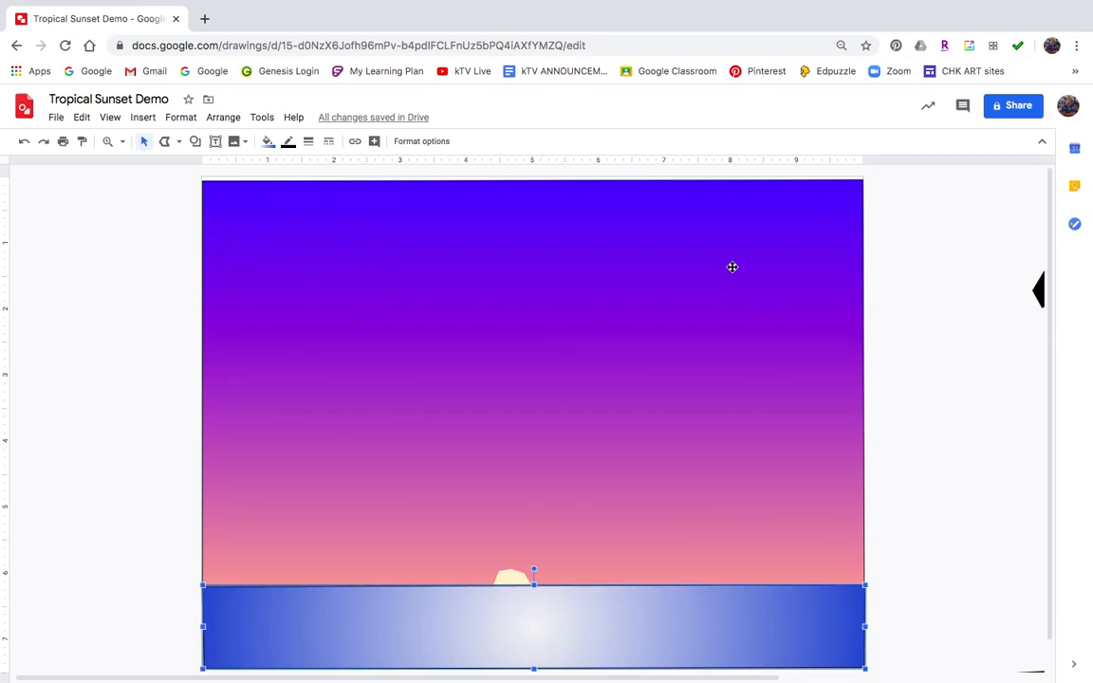
{"action": "left_click", "coordinate": [113, 266]}
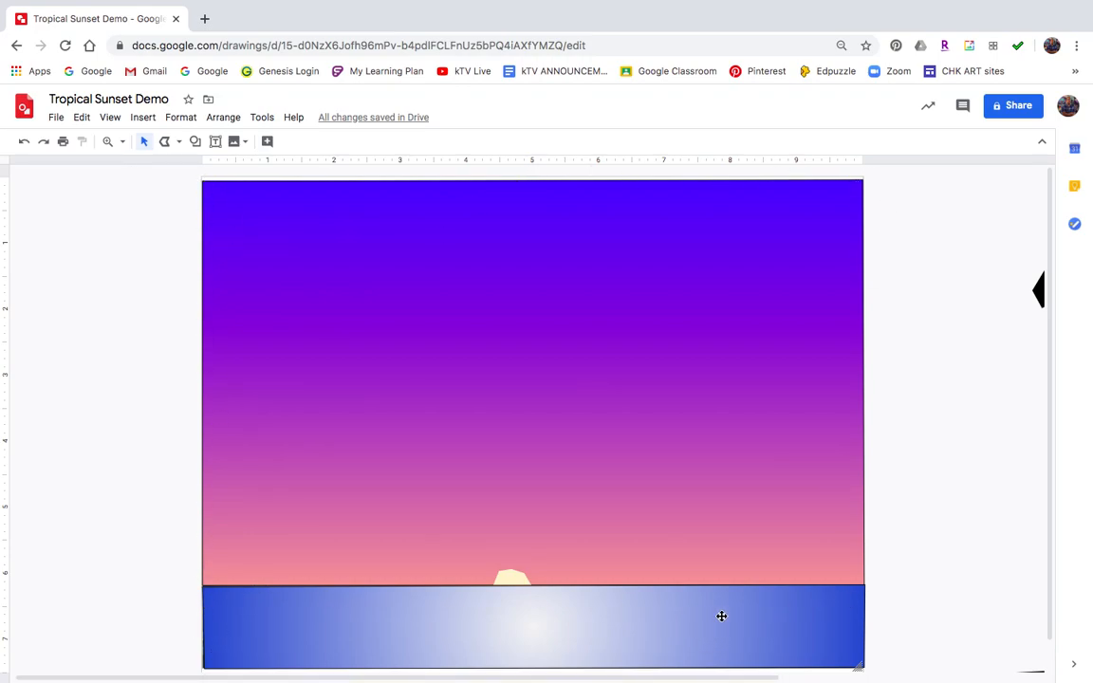
{"action": "mouse_move", "coordinate": [134, 302]}
{"action": "left_mouse_down"}
{"action": "mouse_move", "coordinate": [161, 330]}
{"action": "mouse_move", "coordinate": [345, 642]}
{"action": "left_mouse_up"}
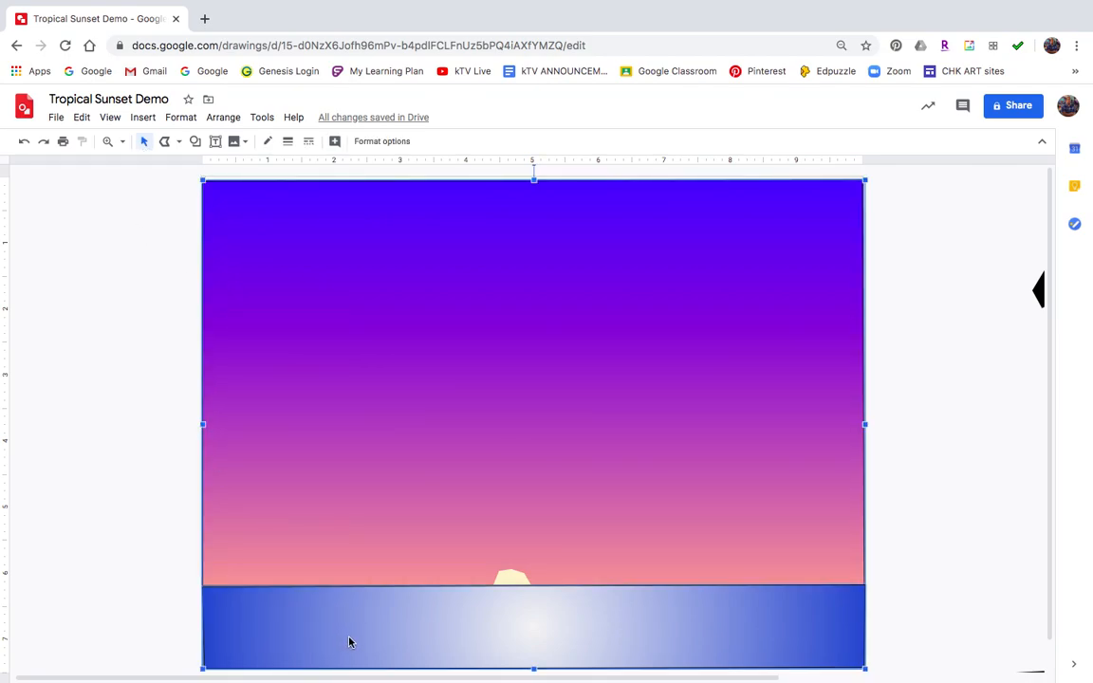
{"action": "left_click", "coordinate": [269, 144]}
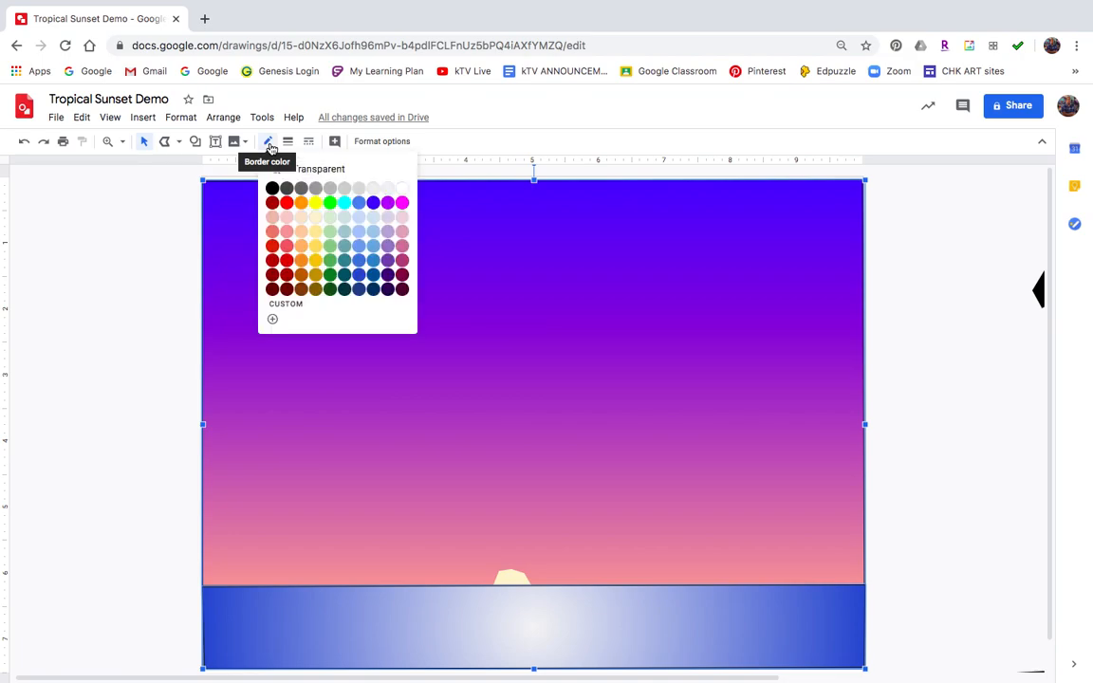
{"action": "left_click", "coordinate": [317, 174]}
{"action": "left_click", "coordinate": [82, 324]}
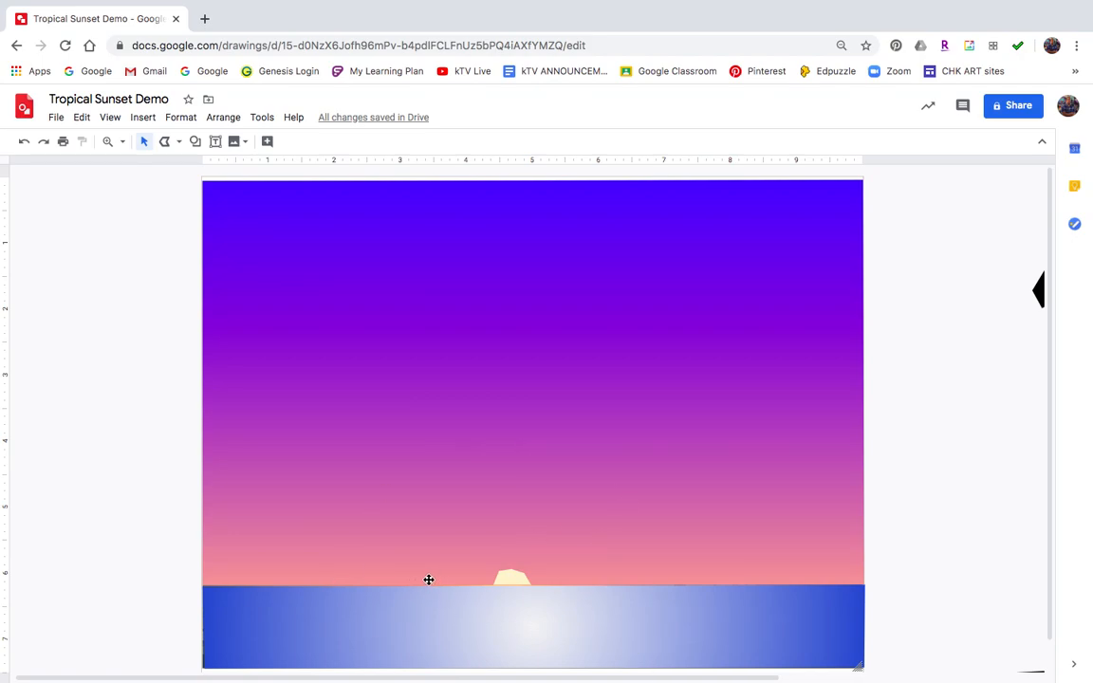
Nudge the sun shape down three increments so that it sits lower on the horizon
{"action": "left_click", "coordinate": [518, 580]}
{"action": "key", "text": "Down"}
{"action": "key", "text": "Down"}
{"action": "key", "text": "Down"}
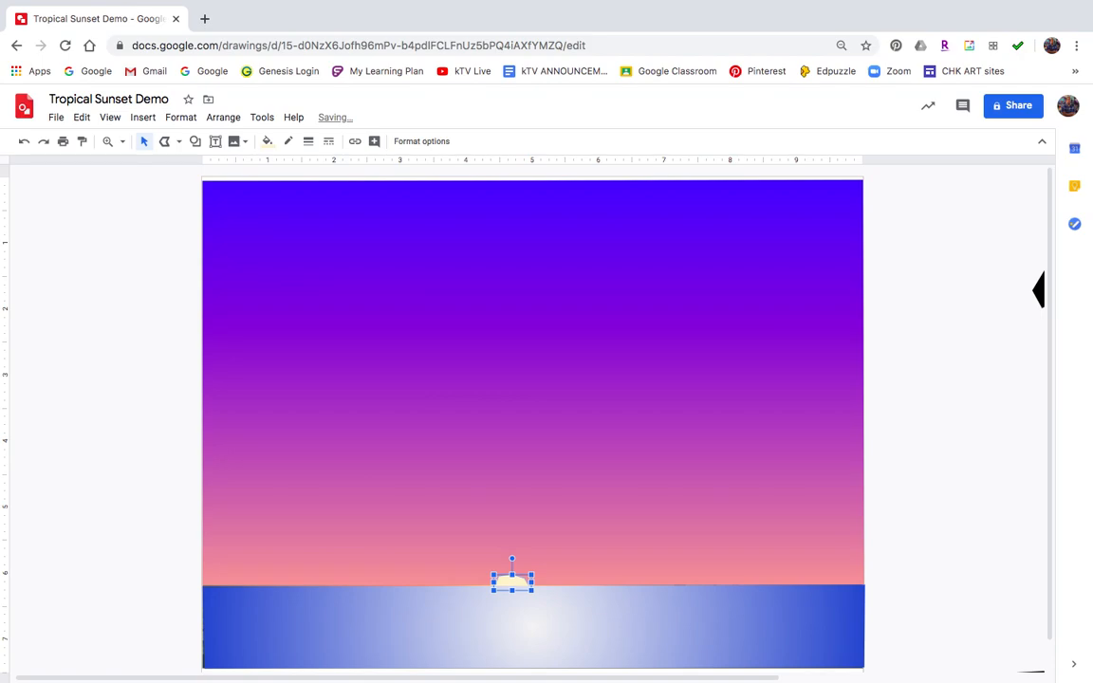
{"action": "left_click", "coordinate": [160, 384]}
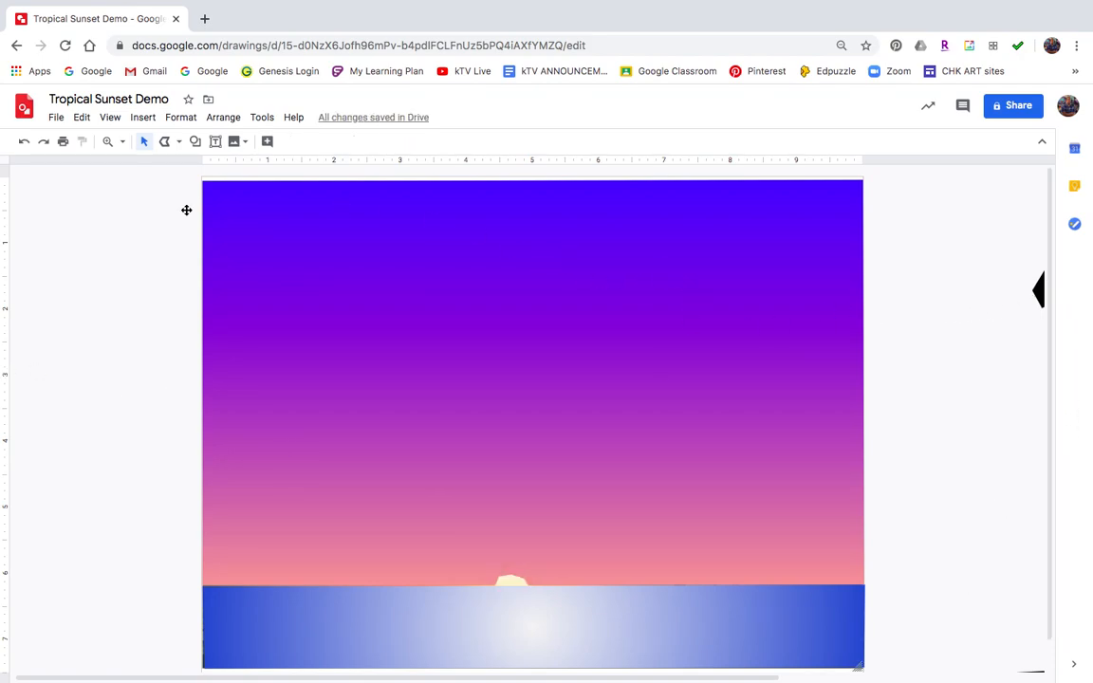
Select all the shapes and shift them together to the left and slightly down, bringing the palm tree silhouette onto the canvas
{"action": "left_click_drag", "start_coordinate": [109, 228], "coordinate": [859, 650]}
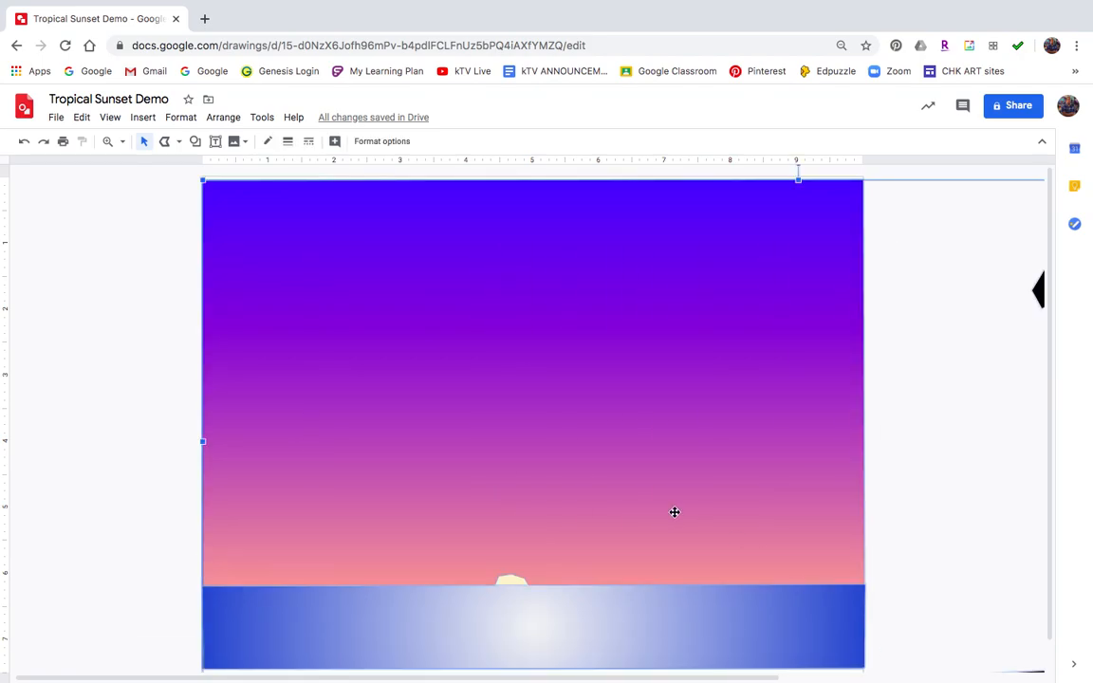
{"action": "left_click_drag", "start_coordinate": [501, 432], "coordinate": [114, 409]}
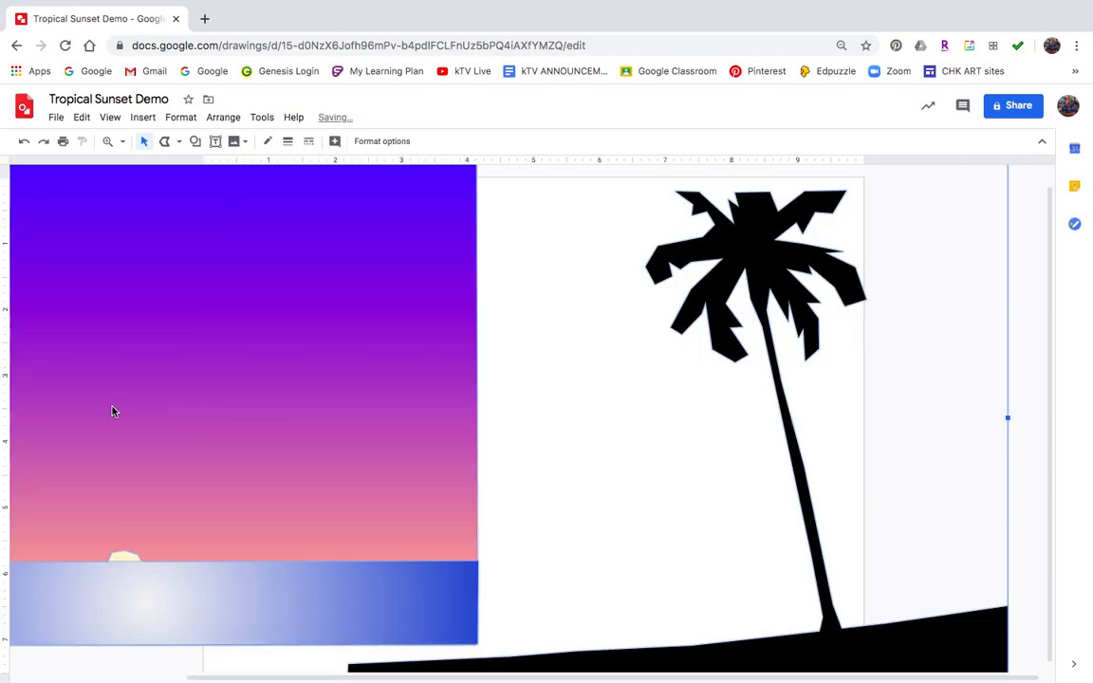
{"action": "left_click_drag", "start_coordinate": [310, 439], "coordinate": [303, 441]}
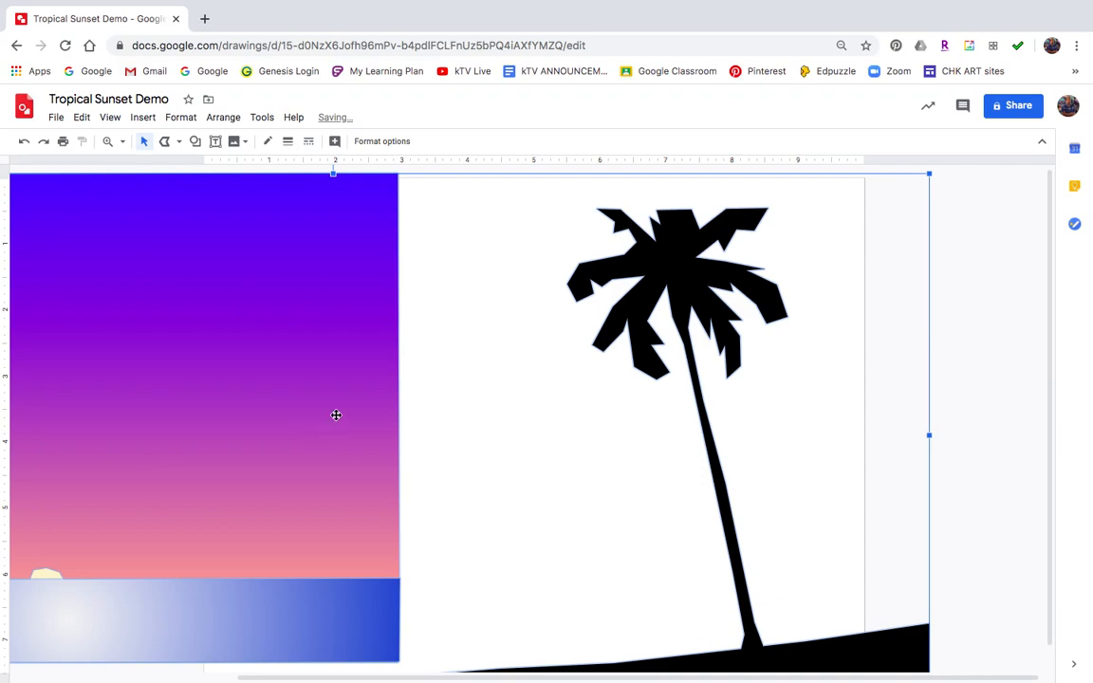
{"action": "left_click_drag", "start_coordinate": [356, 364], "coordinate": [379, 372]}
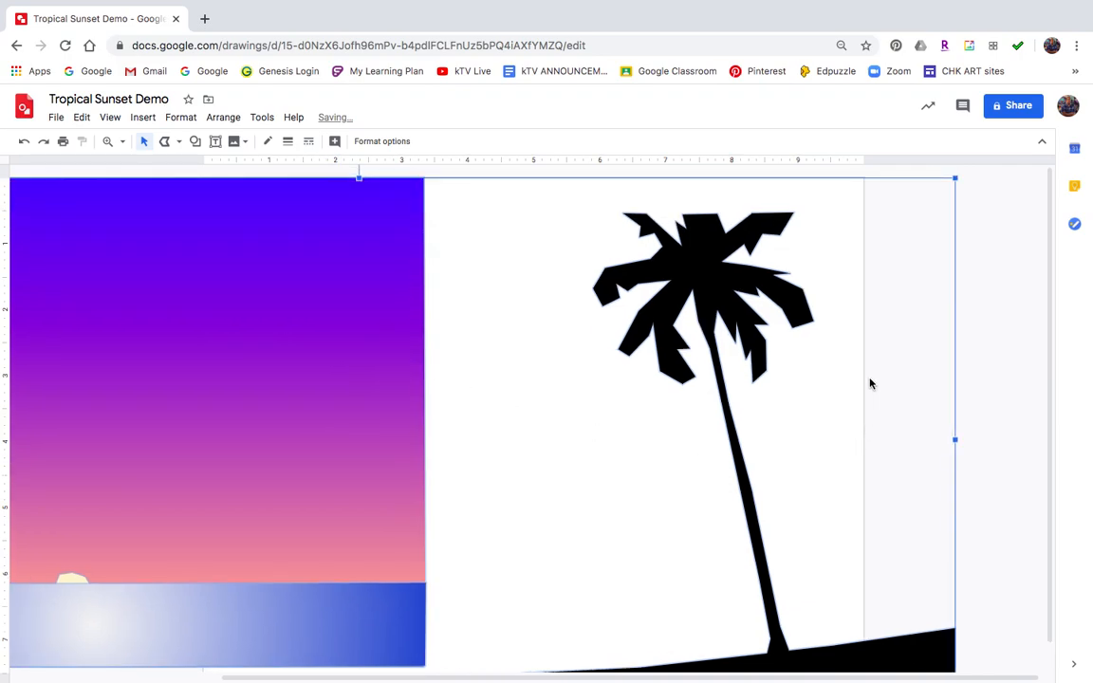
{"action": "left_click_drag", "start_coordinate": [729, 301], "coordinate": [872, 356]}
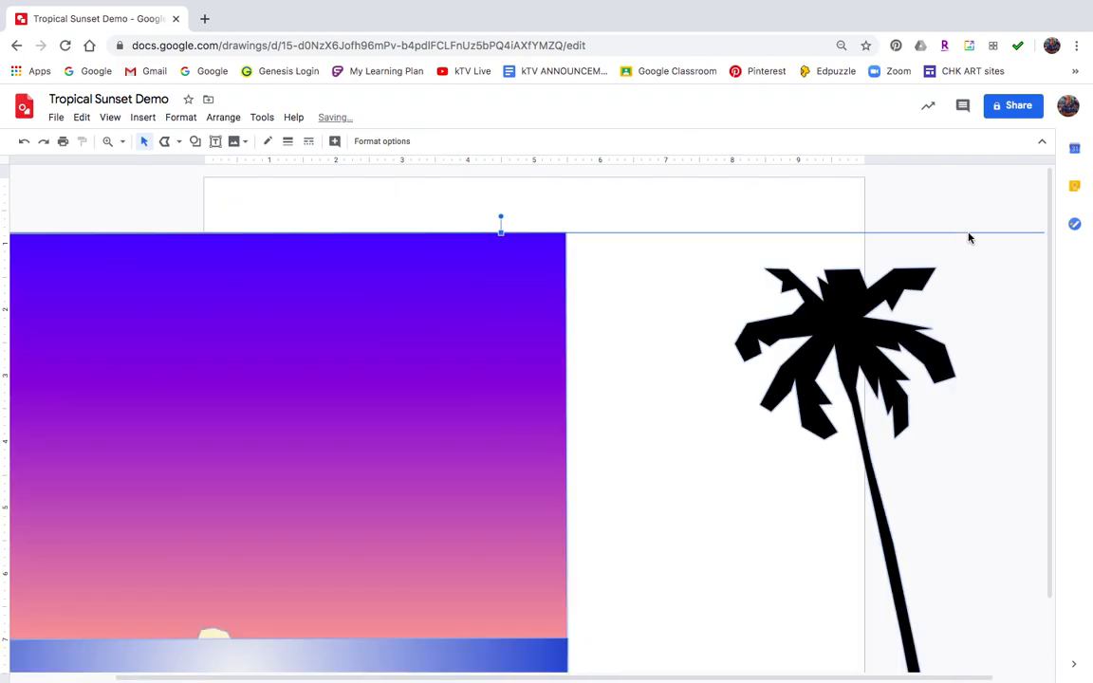
Move the palm tree silhouette on its own up, across behind the sunset shapes, and back out to their right
{"action": "left_click_drag", "start_coordinate": [897, 308], "coordinate": [904, 219]}
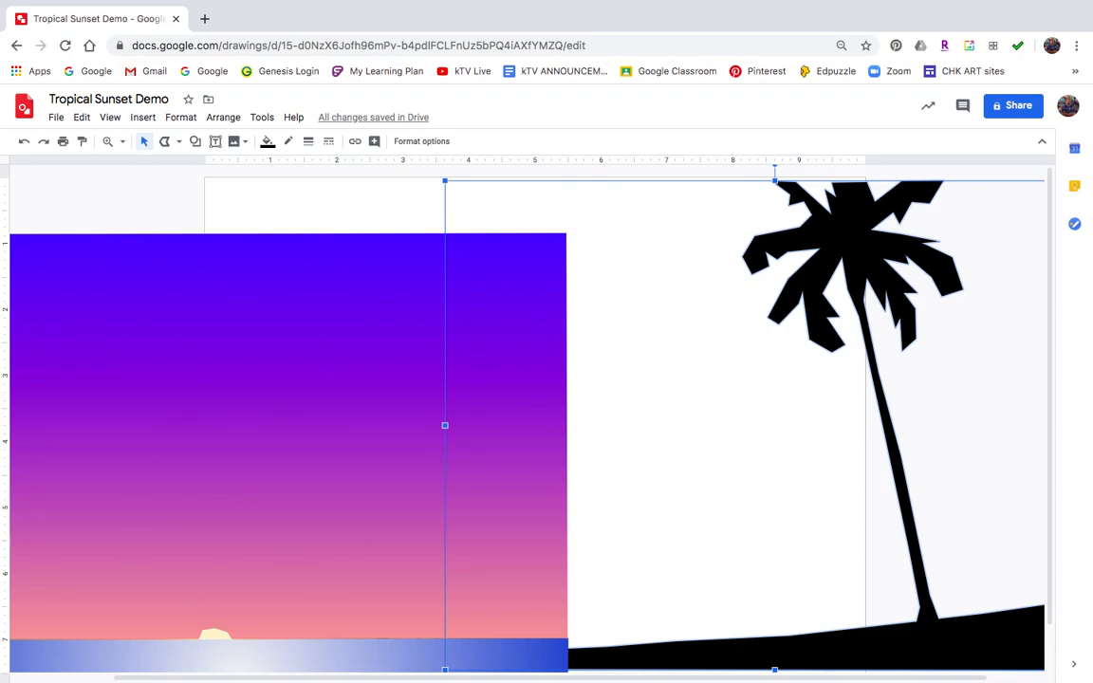
{"action": "left_click_drag", "start_coordinate": [818, 262], "coordinate": [365, 303]}
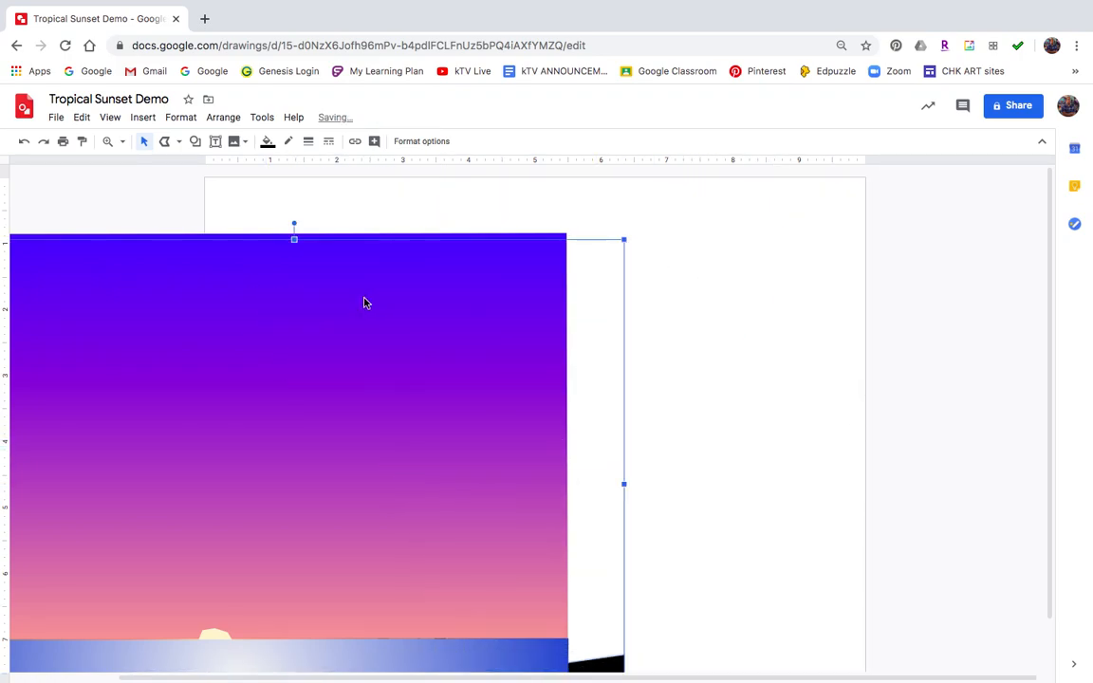
{"action": "left_click_drag", "start_coordinate": [610, 350], "coordinate": [718, 361]}
{"action": "left_click_drag", "start_coordinate": [614, 658], "coordinate": [1008, 558]}
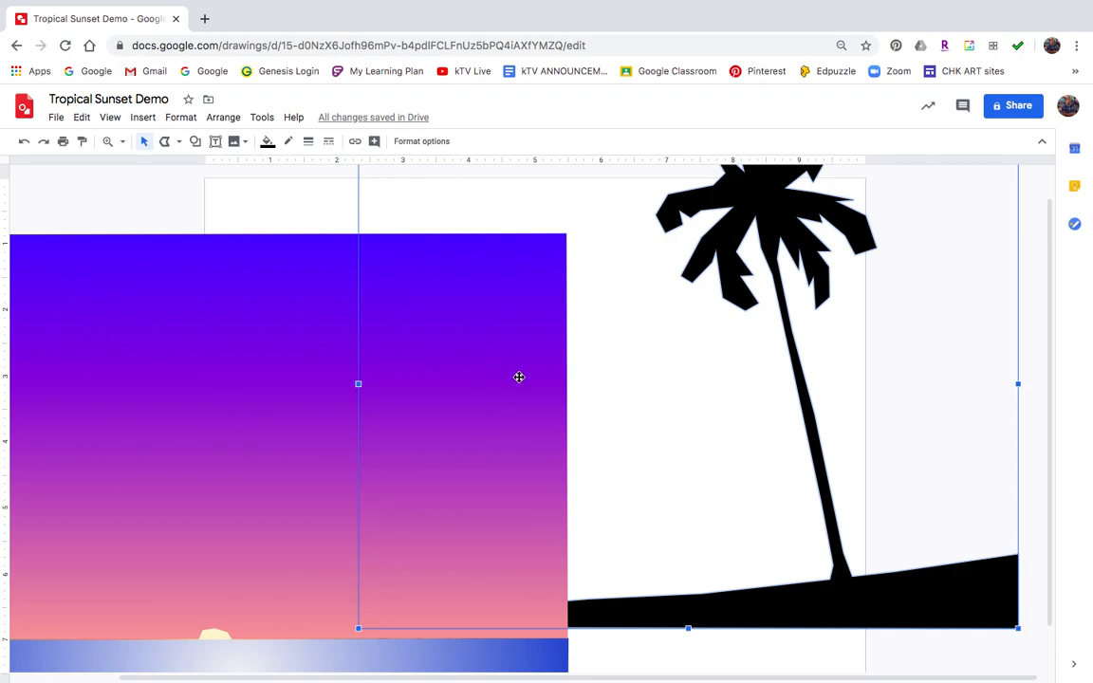
{"action": "mouse_move", "coordinate": [772, 8]}
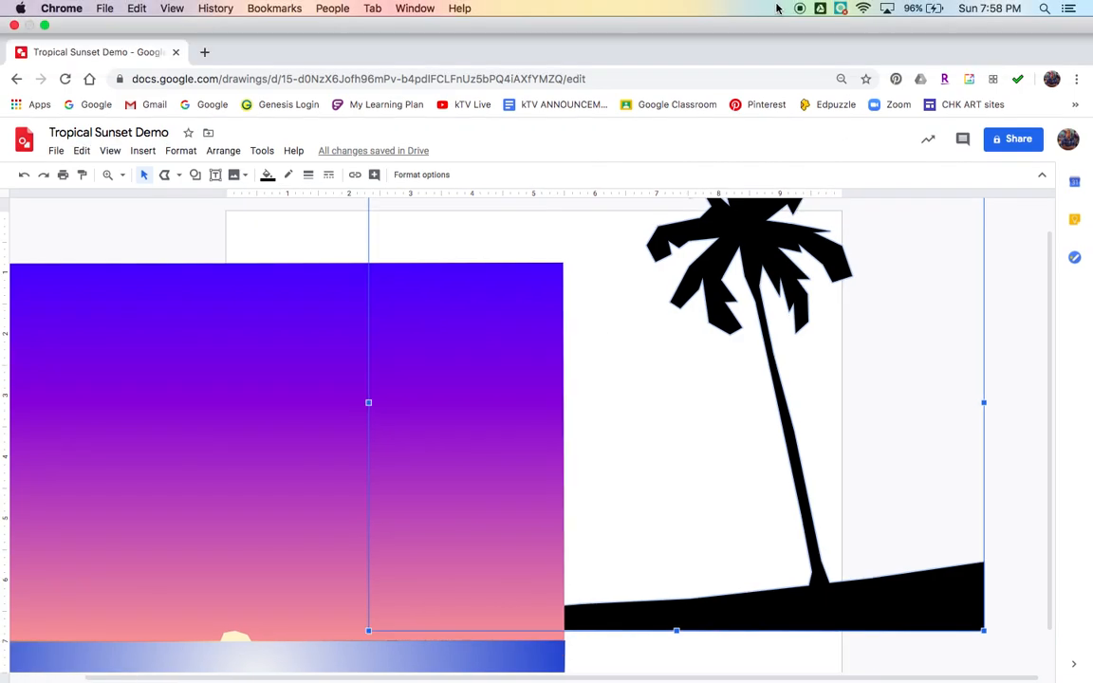